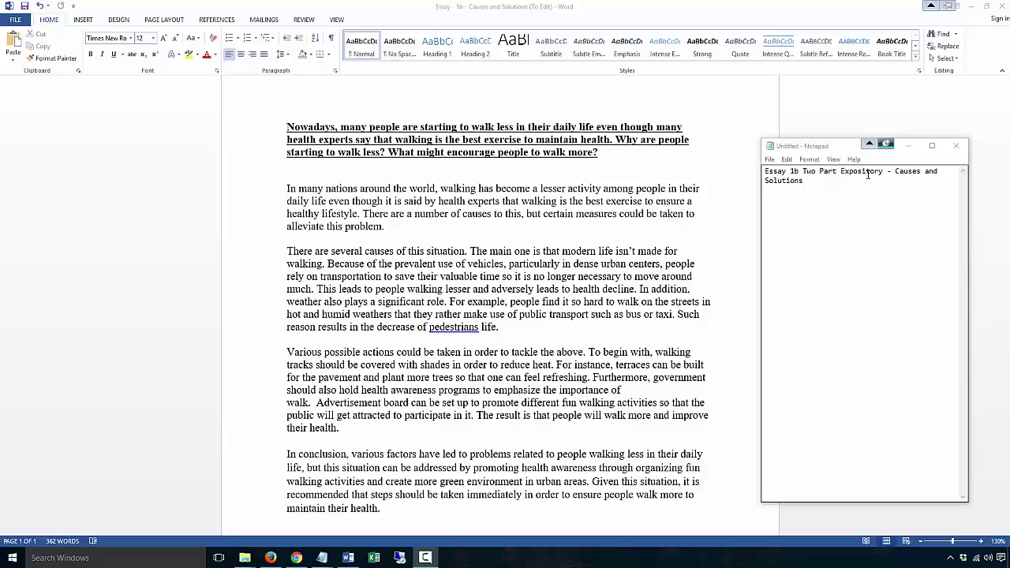
- Highlight the two questions in the essay prompt, why people walk less and what might encourage walking
click(624, 154)
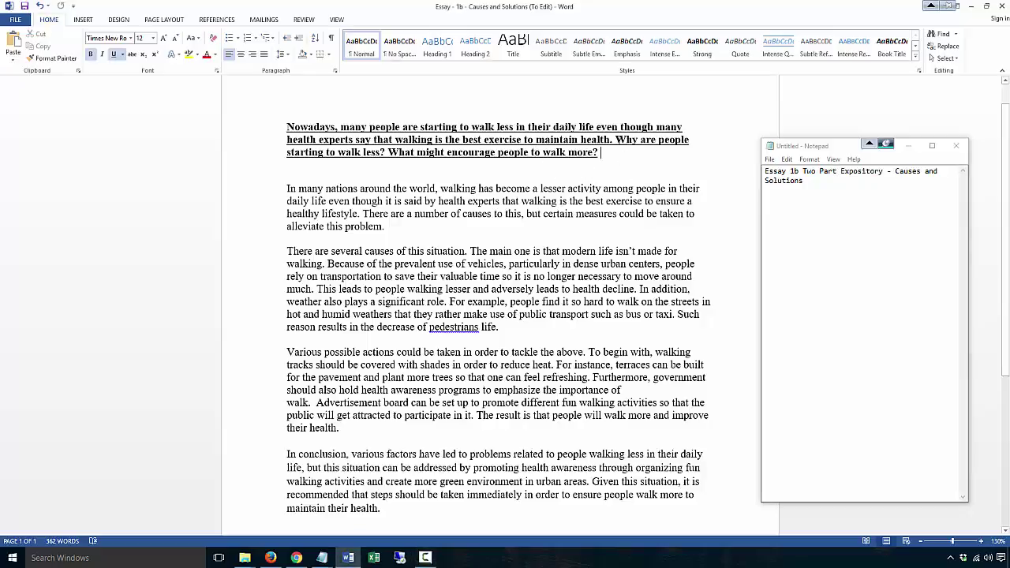
drag(615, 139, 380, 155)
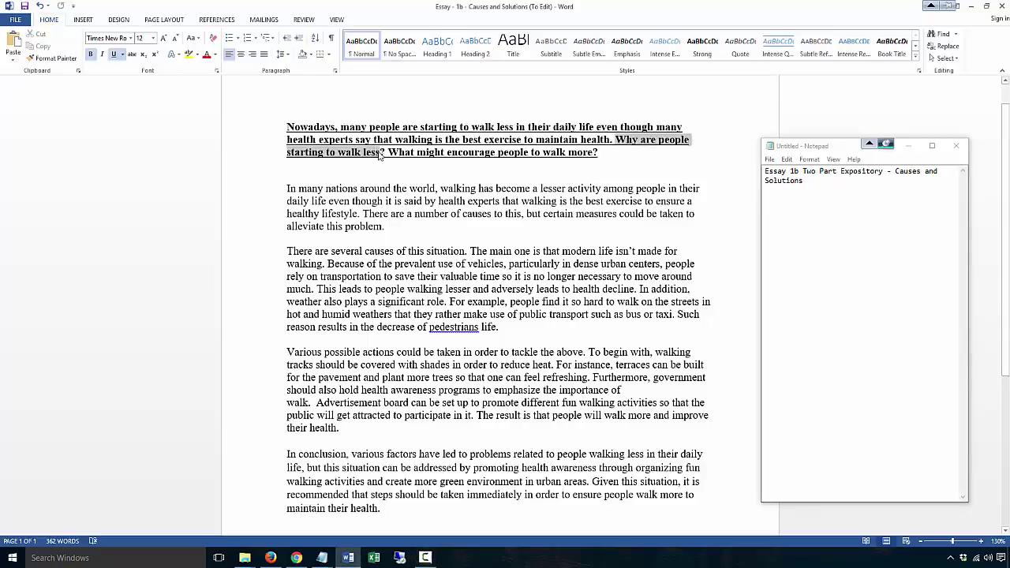
click(380, 154)
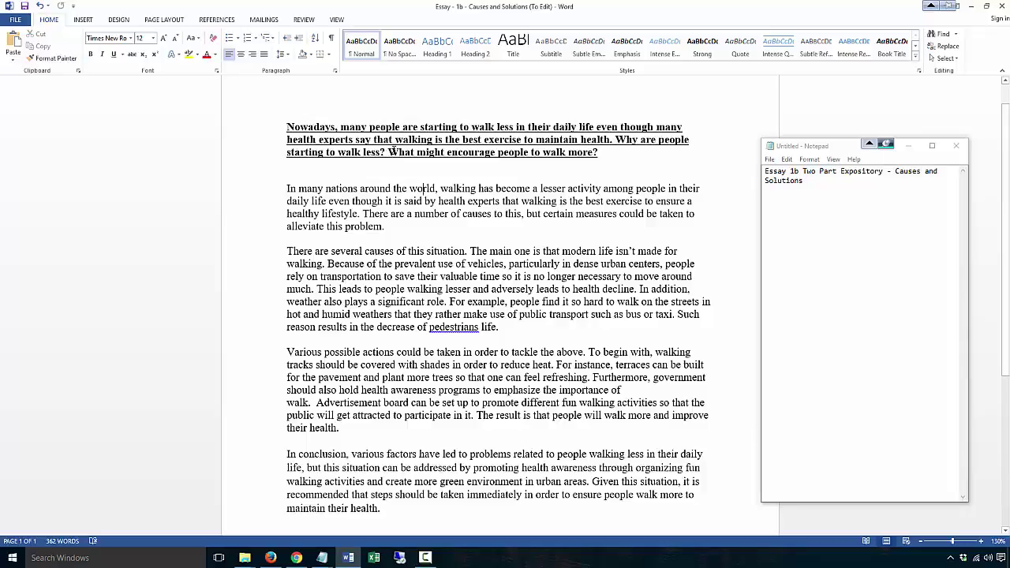
drag(392, 150, 598, 151)
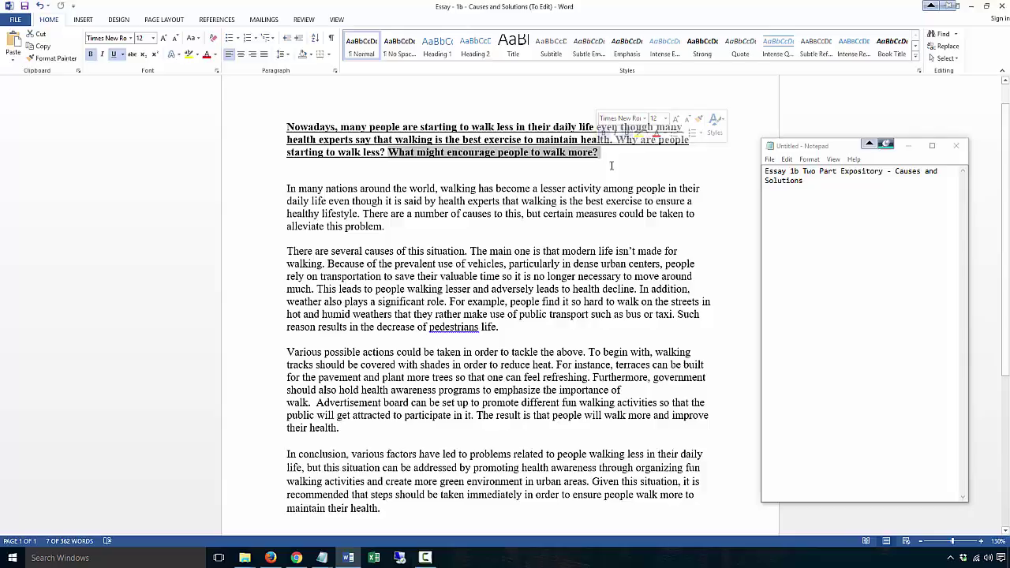
click(804, 181)
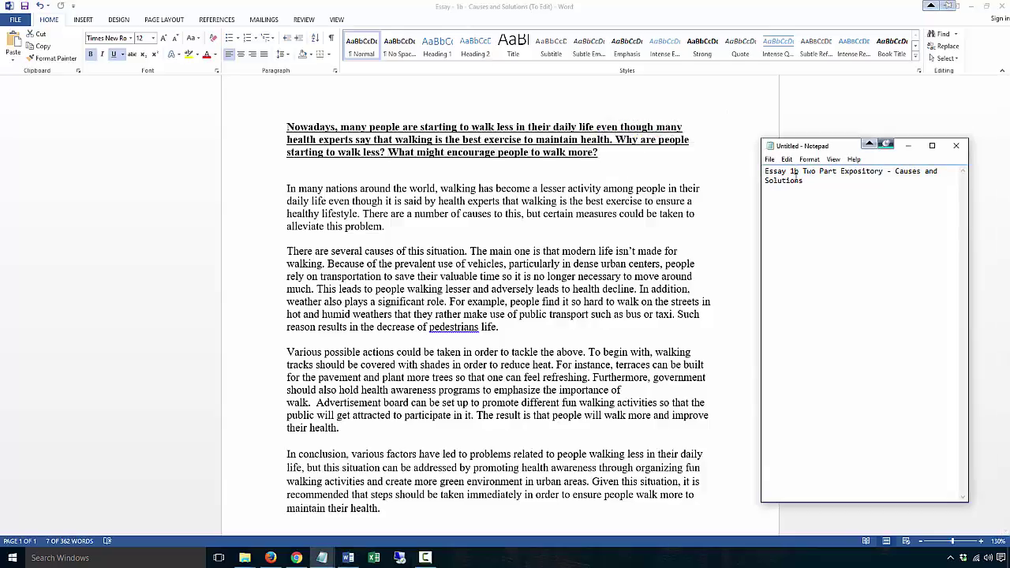
- Examine the essay's paragraph structure, highlighting the whole body, the causes paragraph and the solutions paragraph in turn
scroll(511, 259, down, 2)
scroll(380, 299, up, 1)
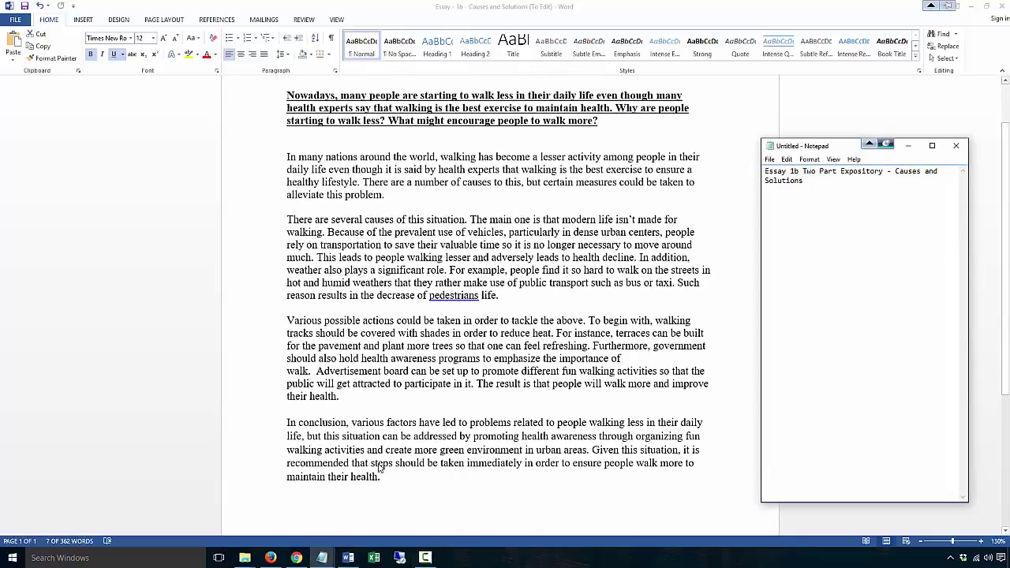
drag(386, 479, 254, 168)
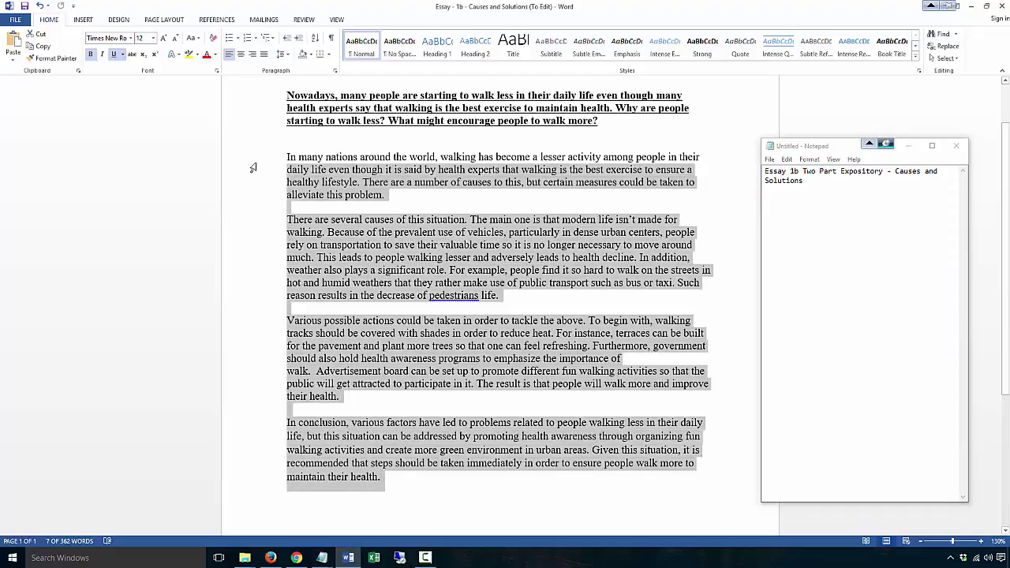
click(314, 219)
drag(288, 220, 501, 297)
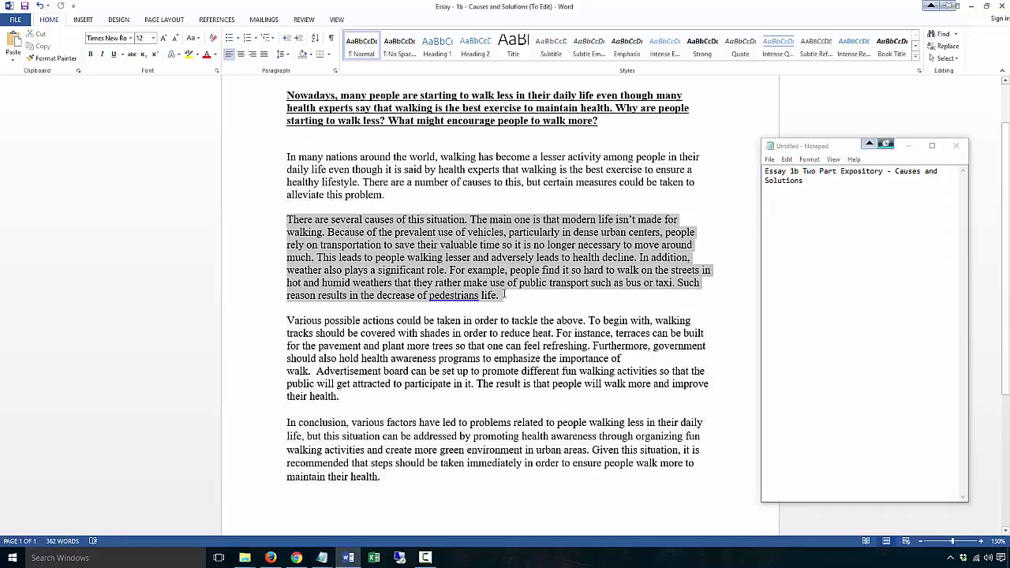
click(381, 333)
drag(288, 321, 709, 386)
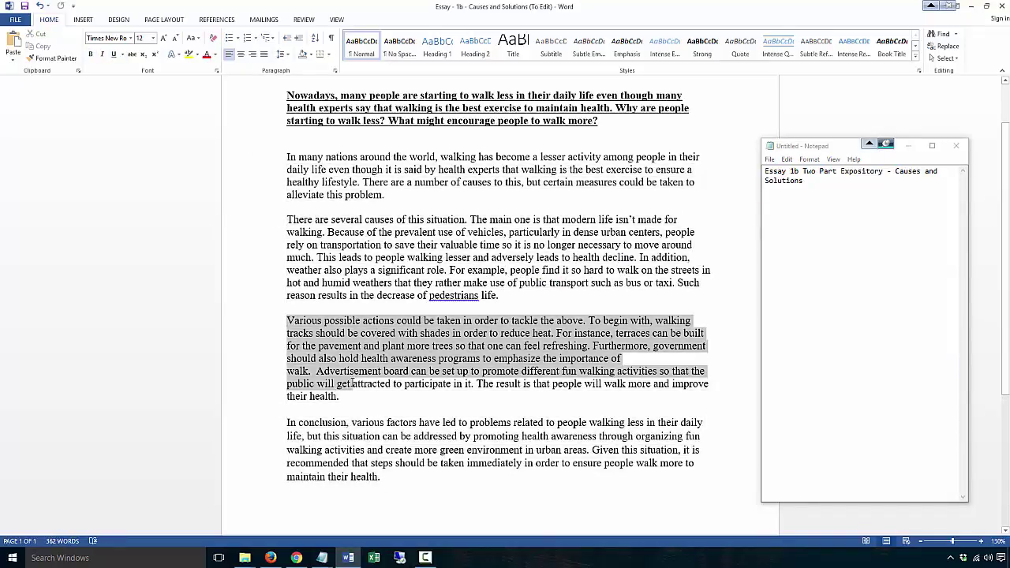
click(375, 439)
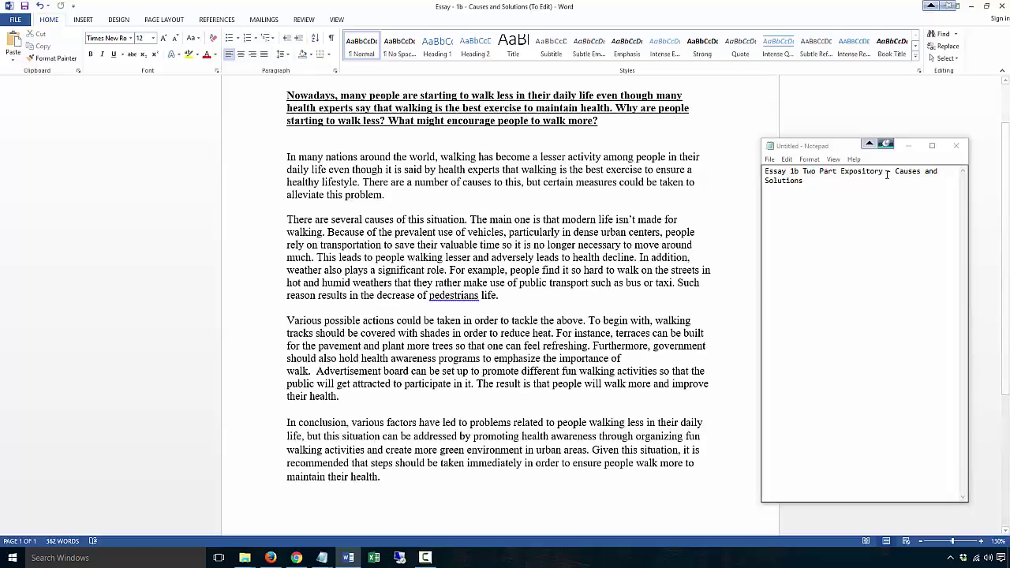
- Add the feedback notes "Structure is good" and "Length is slightly too long" in Notepad, checking the essay body's word count
click(794, 203)
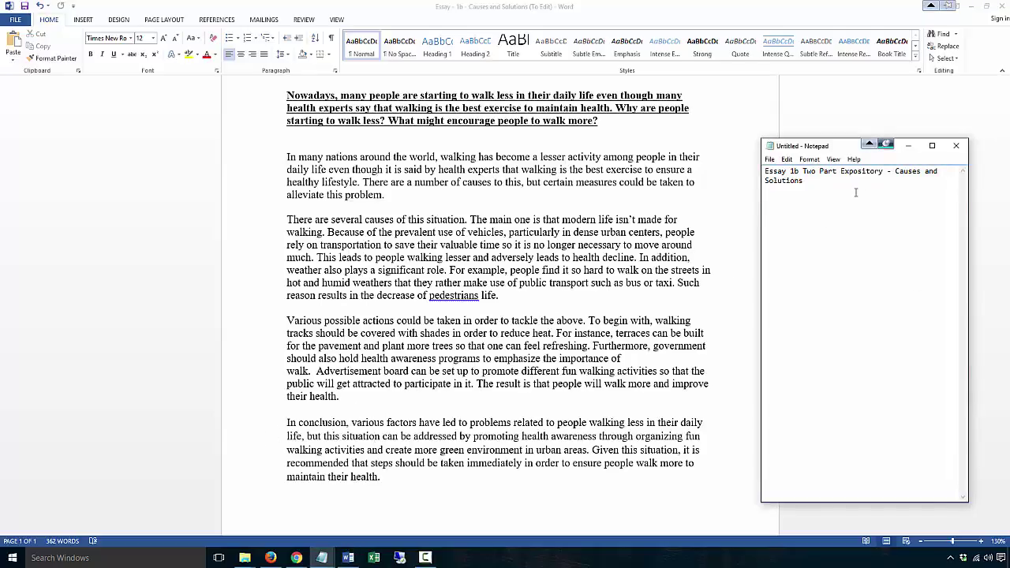
text(Structure is good)
click(460, 423)
drag(403, 478, 288, 151)
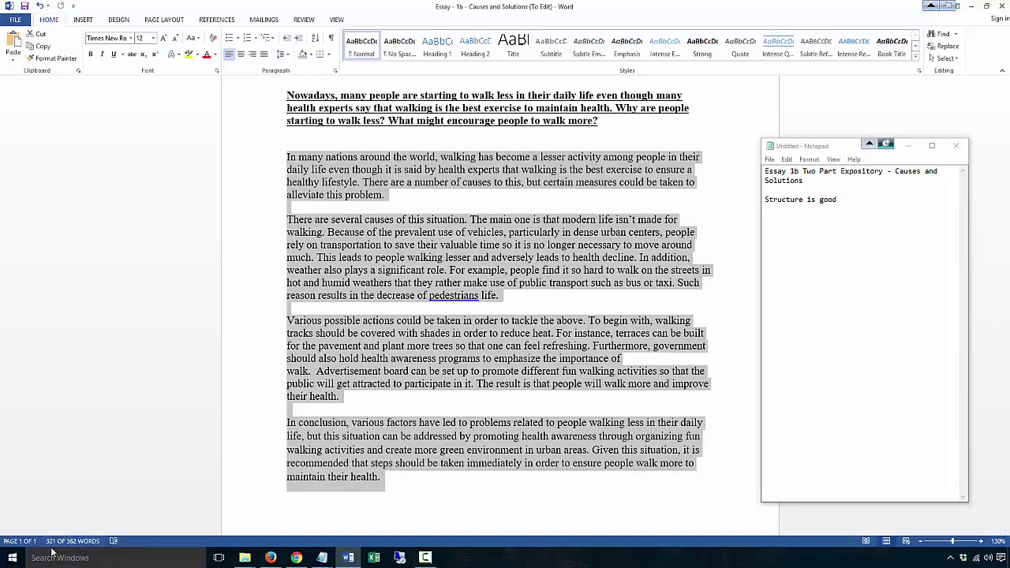
click(322, 558)
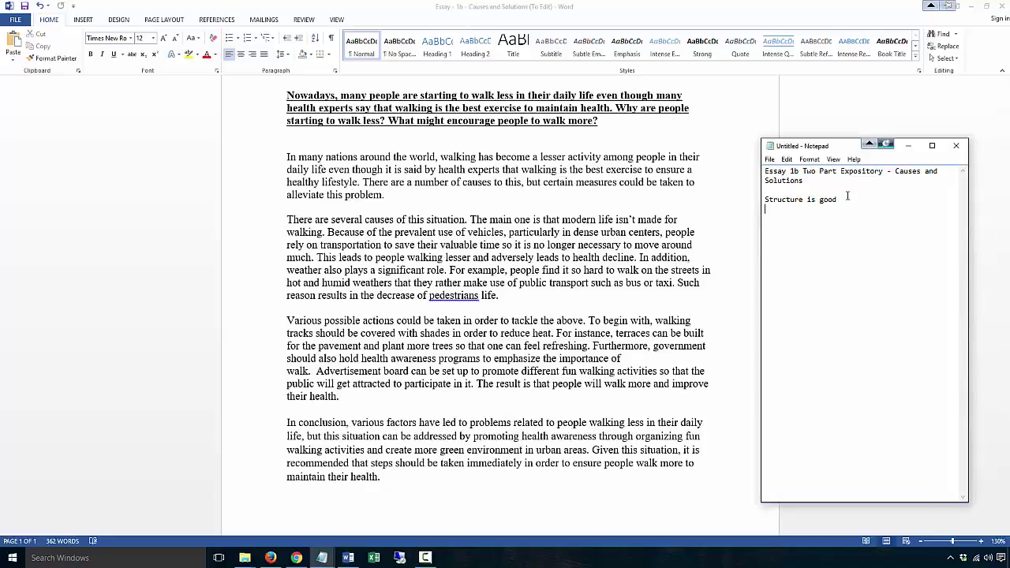
text(Length is slightly too)
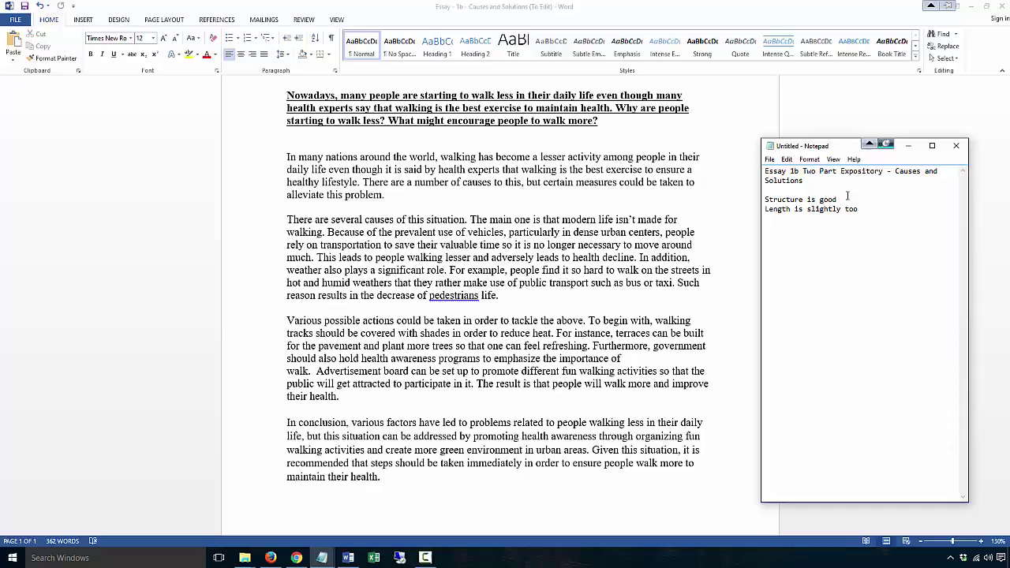
text( long  )
- Add the numbered correction "1) lesser -> less" below the general feedback notes
text(1))
text(lesser -)
text(> less)
- In the essay's first sentence in Word, change "a lesser activity" to "a less popular activity"
click(494, 155)
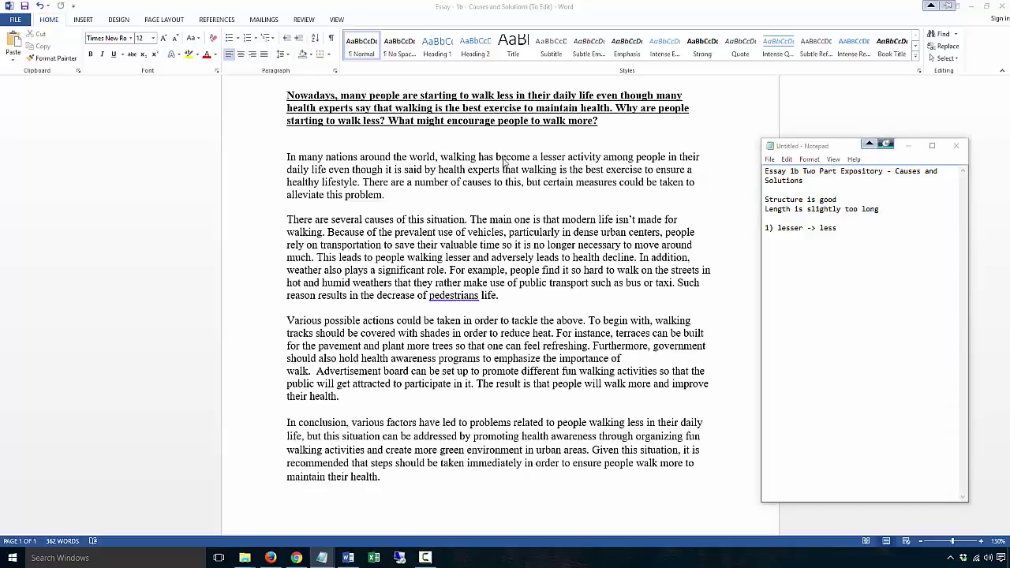
click(559, 155)
key(Delete)
key(Delete)
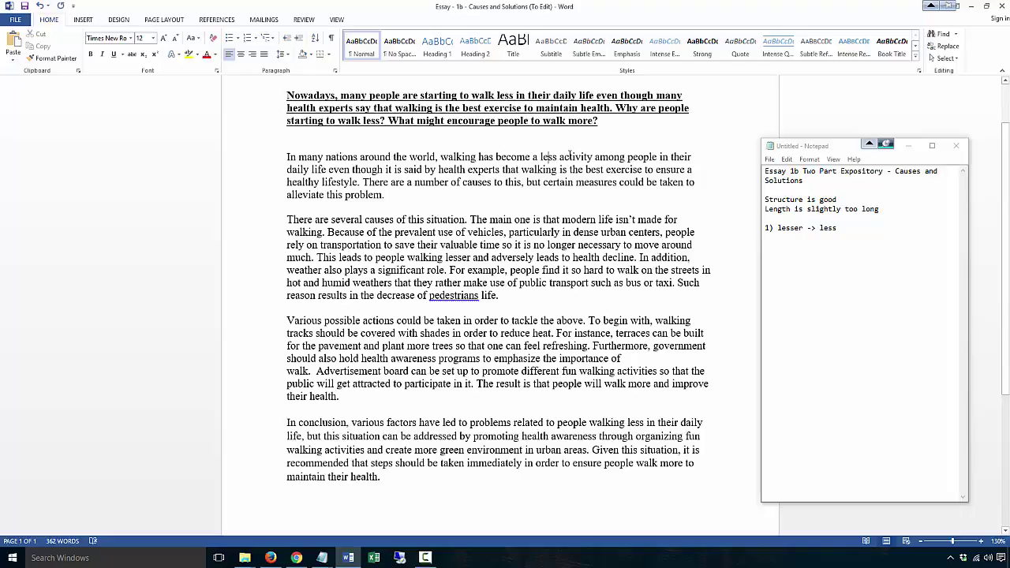
key(Left)
key(Left)
key(Left)
key(Left)
key(Left)
key(Left)
key(Left)
key(Left)
key(Left)
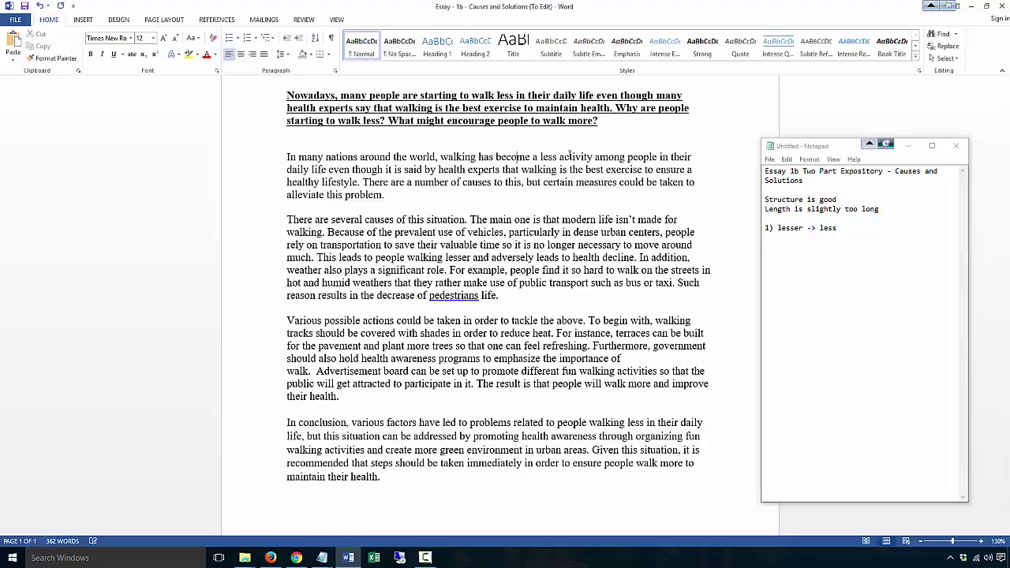
key(Right)
key(Right)
key(Right)
key(Right)
text(popular)
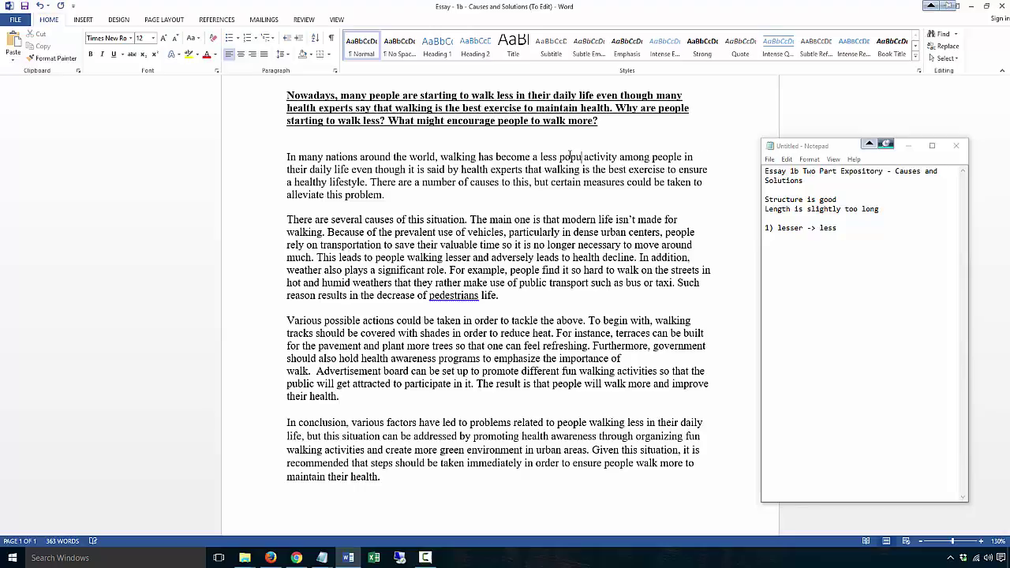
key(BackSpace)
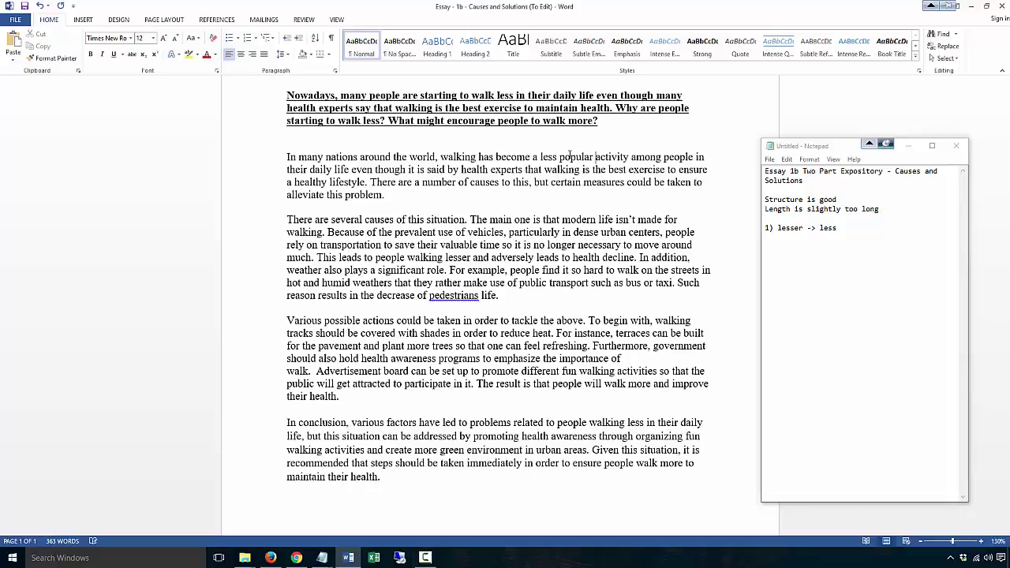
key(Down)
key(Left)
- Change "causes to this" to "reasons for this" in the introduction's last sentence
click(502, 182)
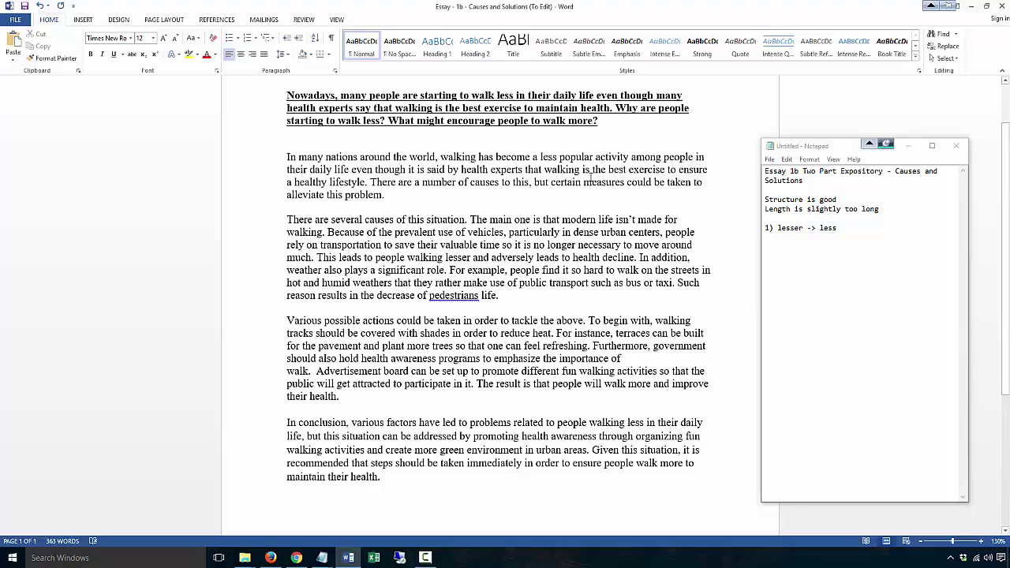
key(Delete)
key(Delete)
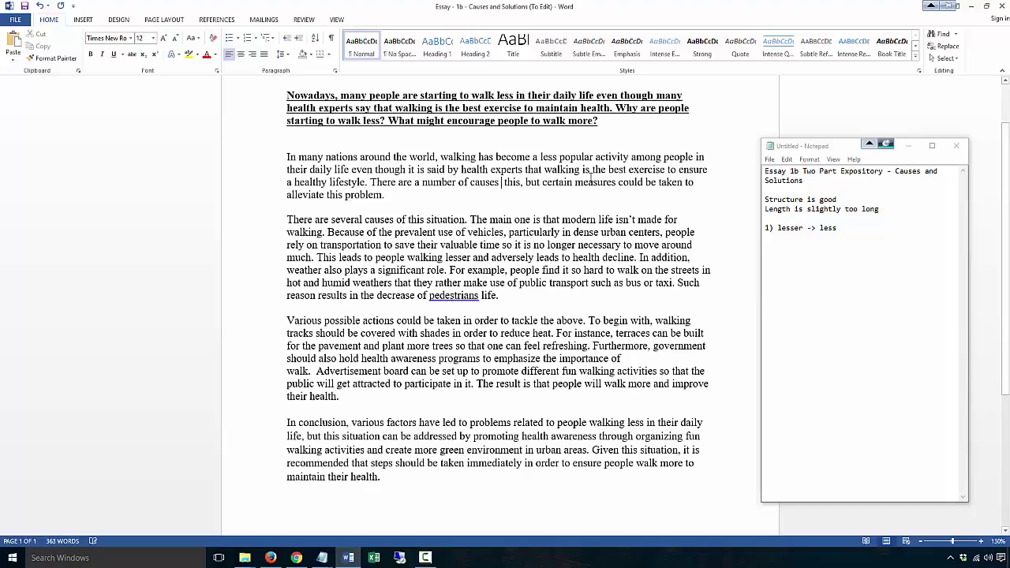
text(of)
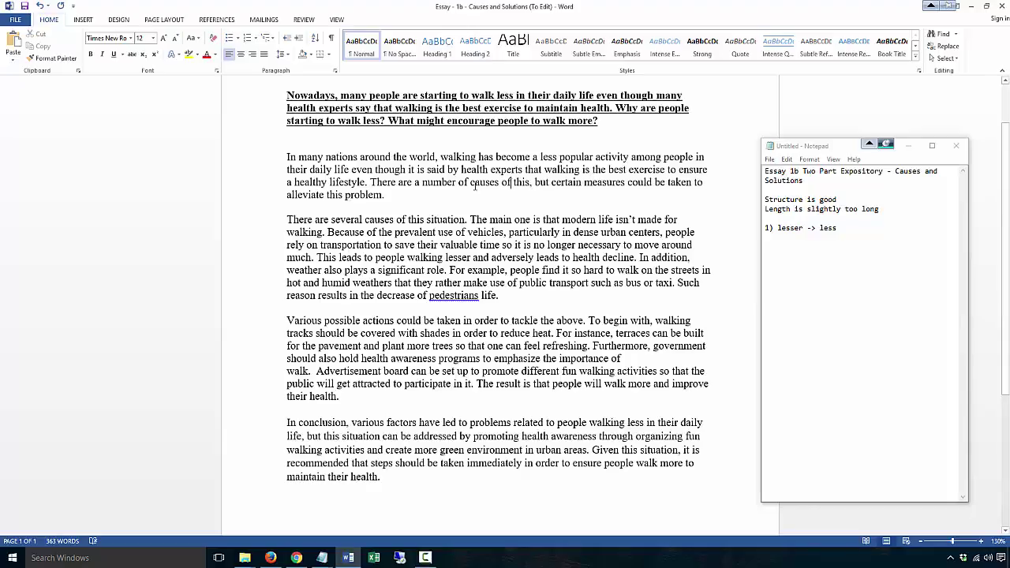
double_click(479, 183)
text(reasons)
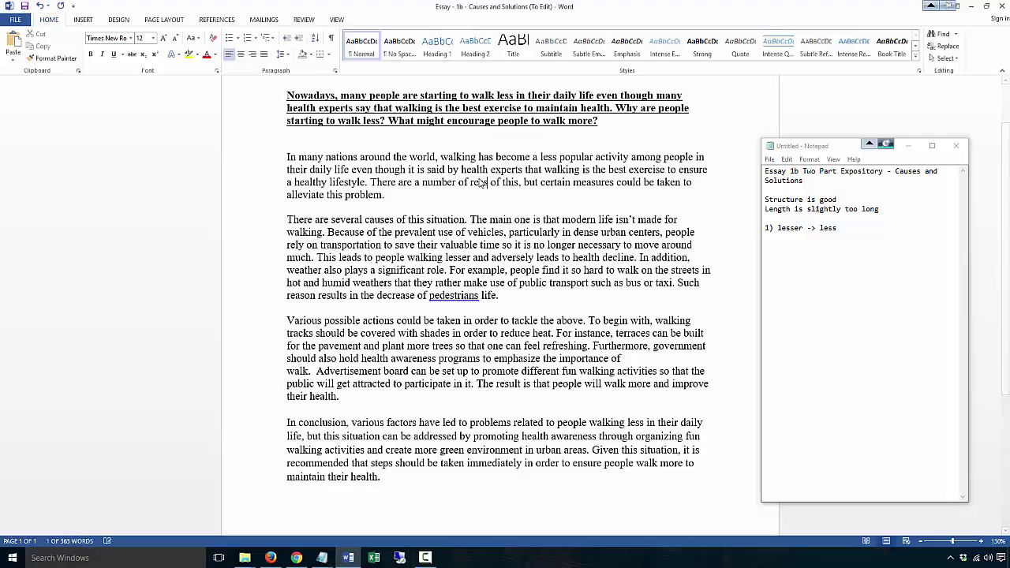
key(Delete)
key(Delete)
text(for)
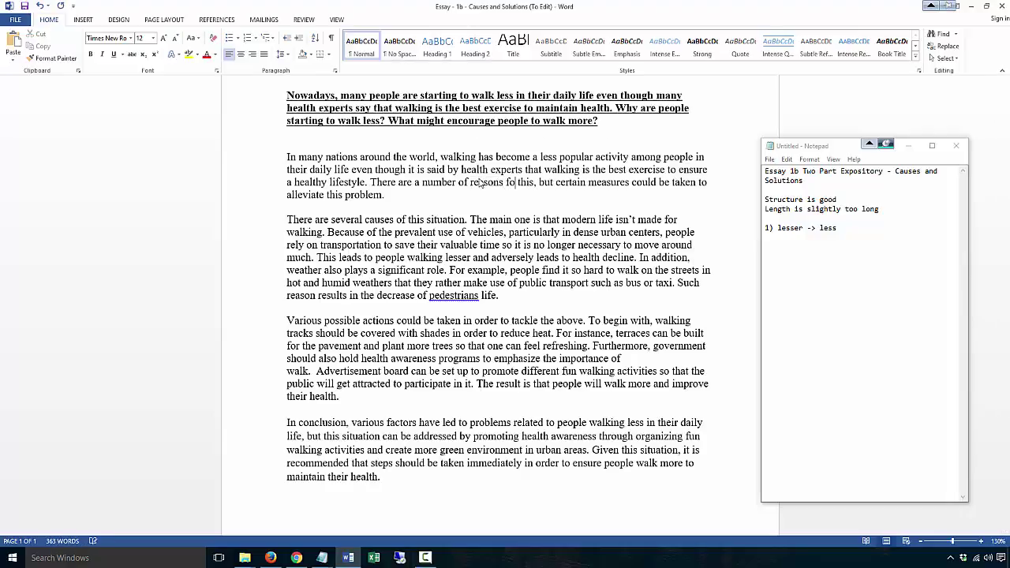
- Add "2) reasons for" to the numbered corrections in Notepad
click(841, 228)
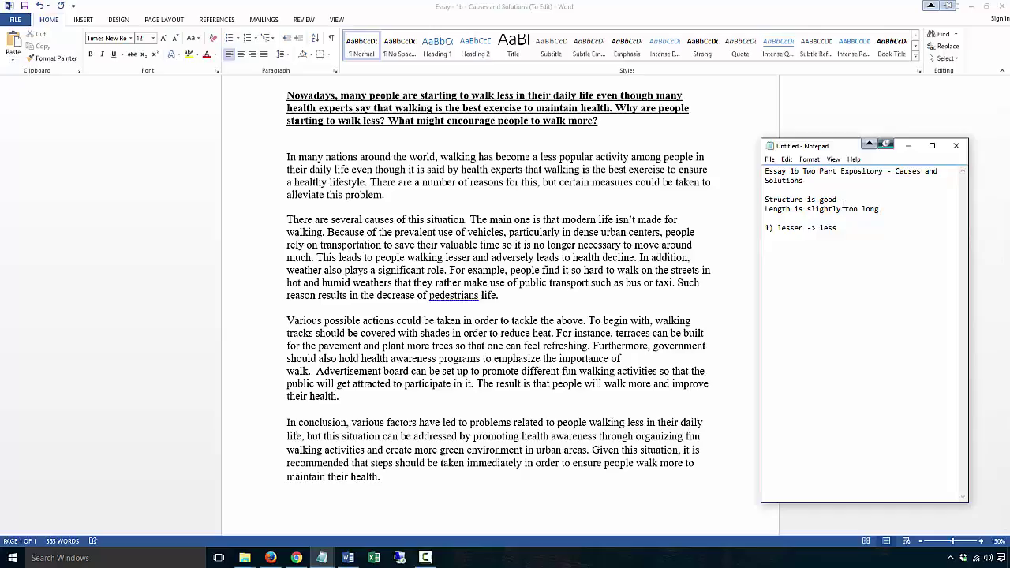
key(Return)
text(2) reasons for)
- Highlight the introduction's last sentence in the Word essay to review it
click(387, 203)
ctrl+click(385, 192)
click(369, 207)
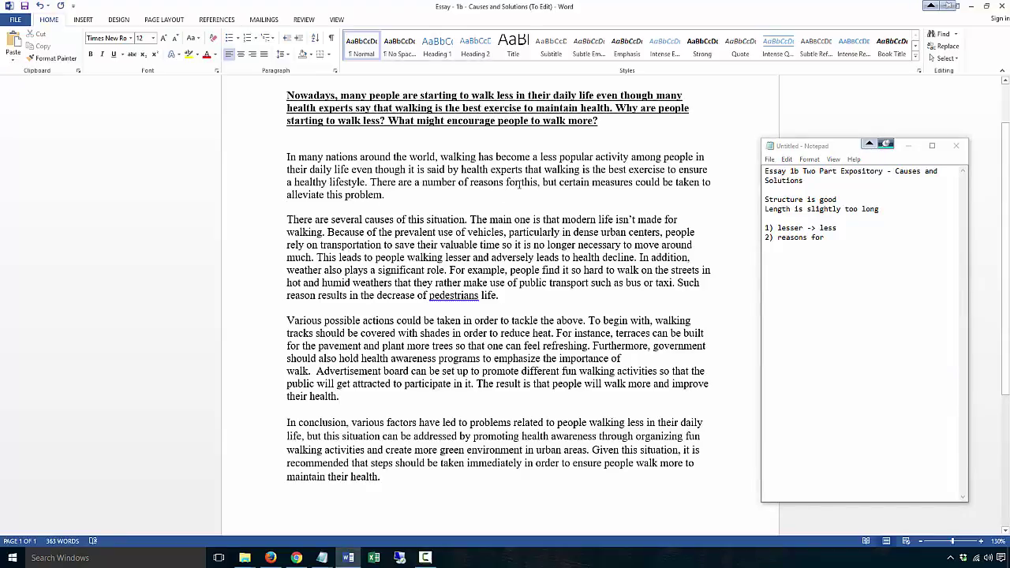
ctrl+click(399, 194)
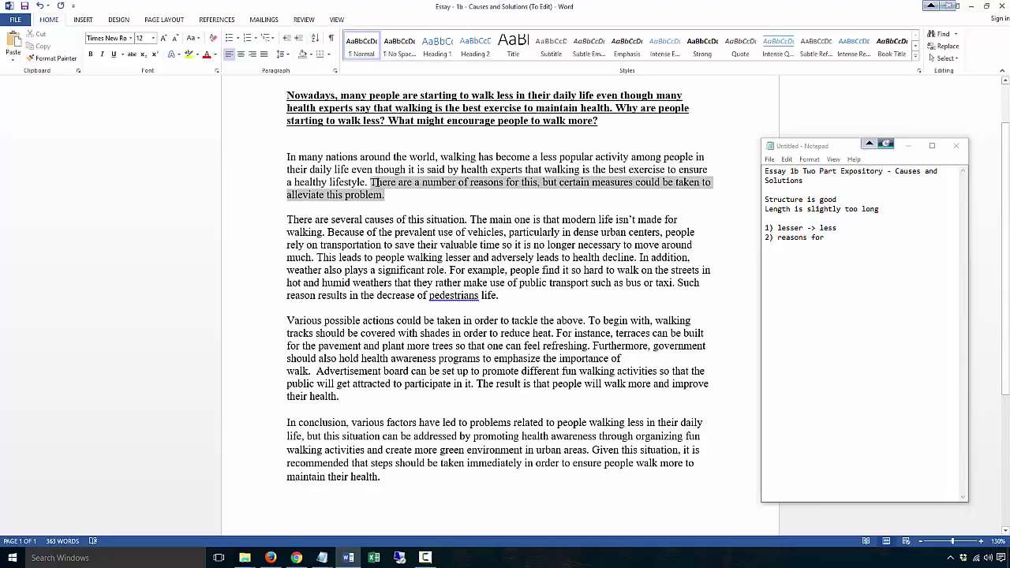
click(368, 219)
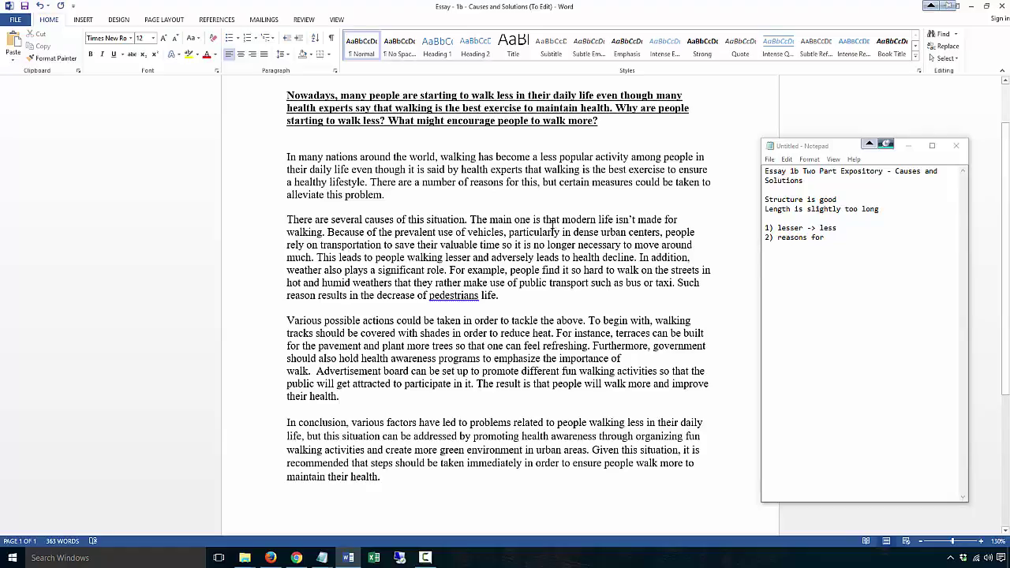
- Highlight "isn't" in the causes paragraph and add the note "3) isn't - contraction" in Notepad
mouse_move(616, 220)
mouse_down()
mouse_move(651, 220)
mouse_move(636, 220)
mouse_up()
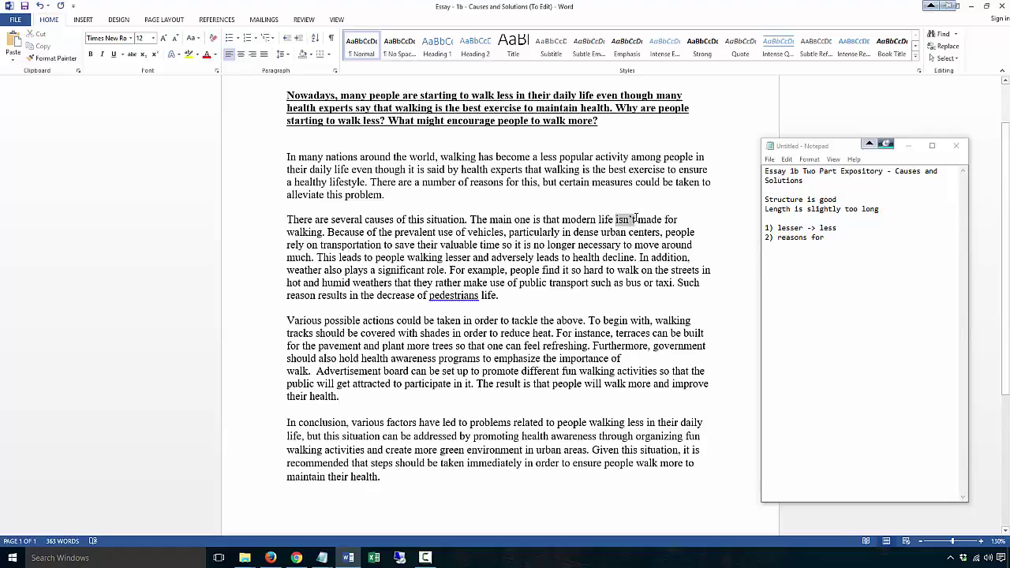
click(831, 235)
key(Return)
text(3) )
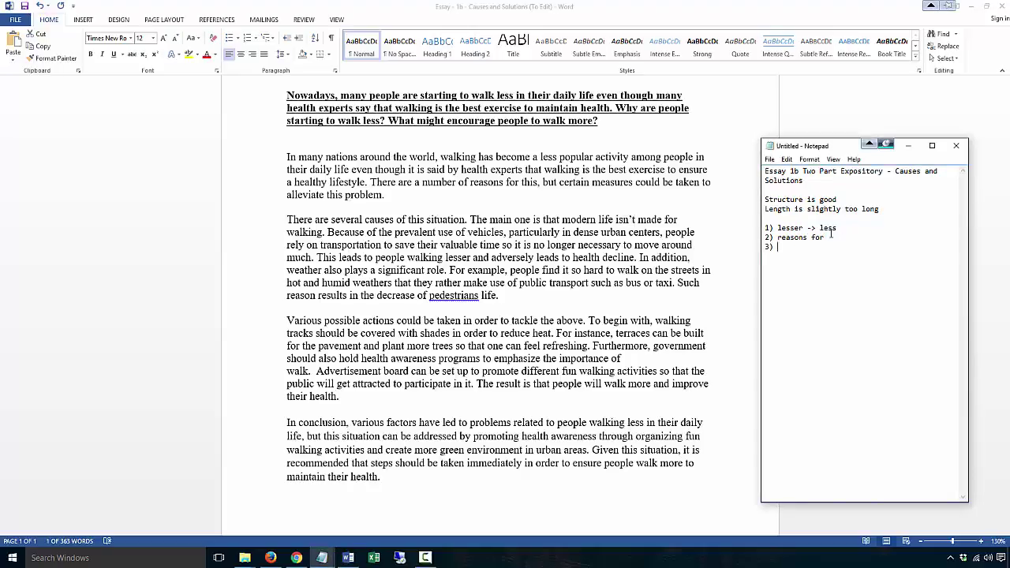
text(isn't - contraction)
- Expand the contraction "isn't" to "is not" in the essay's second paragraph in Word
click(629, 220)
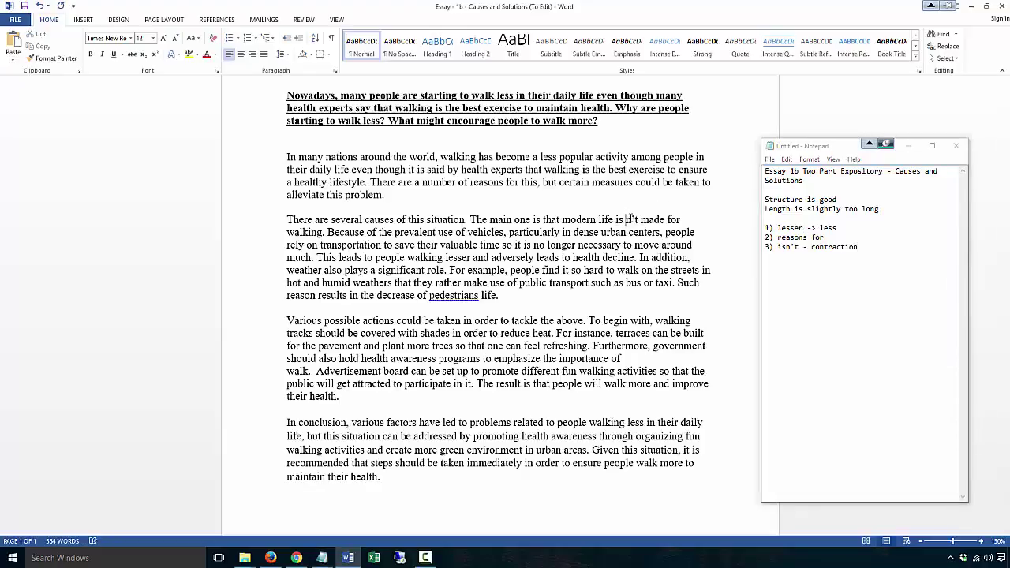
key(Delete)
key(Delete)
text(ot)
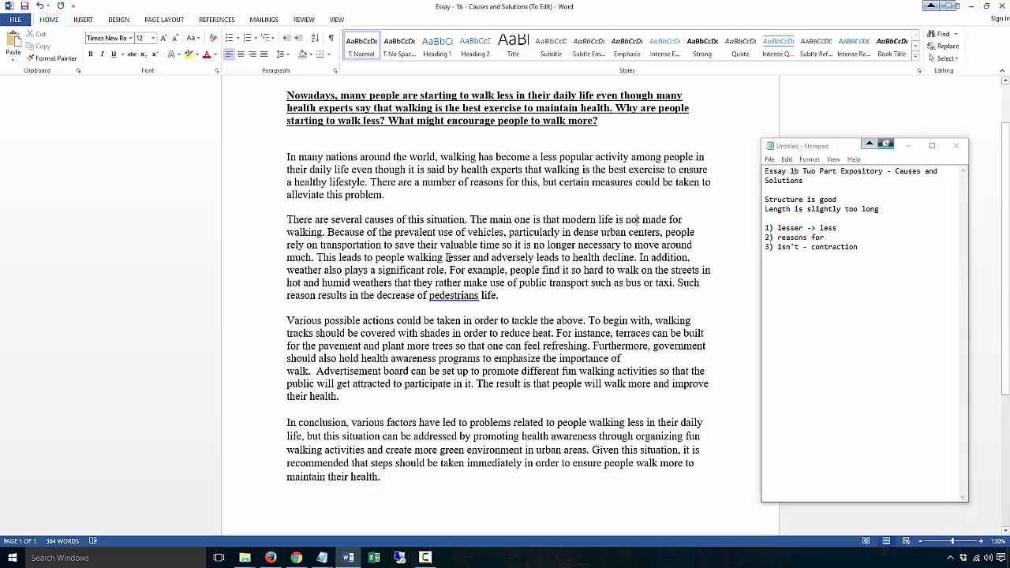
- Change "walking lesser" to "walking less" in the second paragraph
click(464, 257)
key(Delete)
key(Delete)
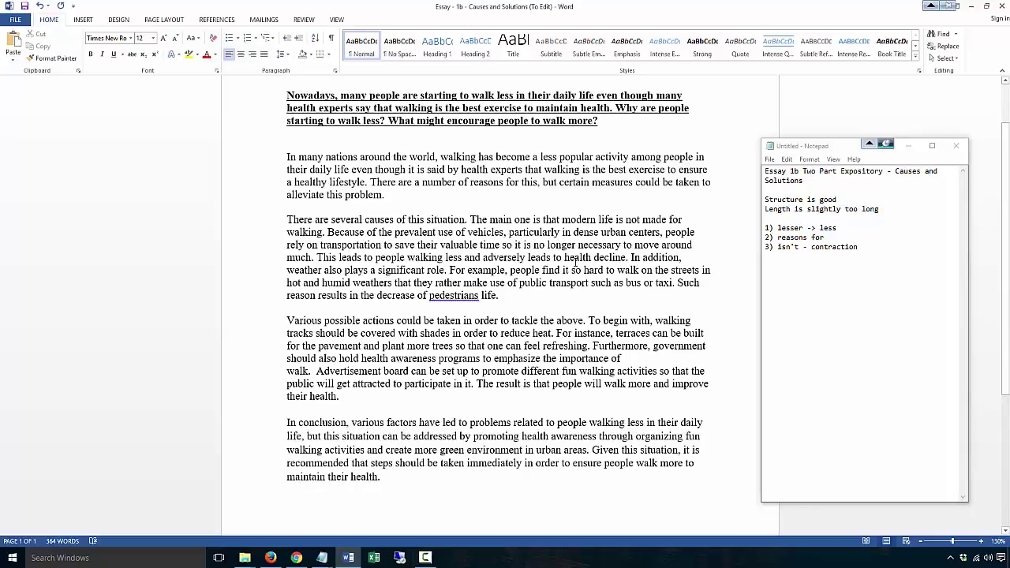
- Reword "leads to health decline" as "leads to a decline in health" in the essay's second paragraph
click(565, 259)
text(a decline in)
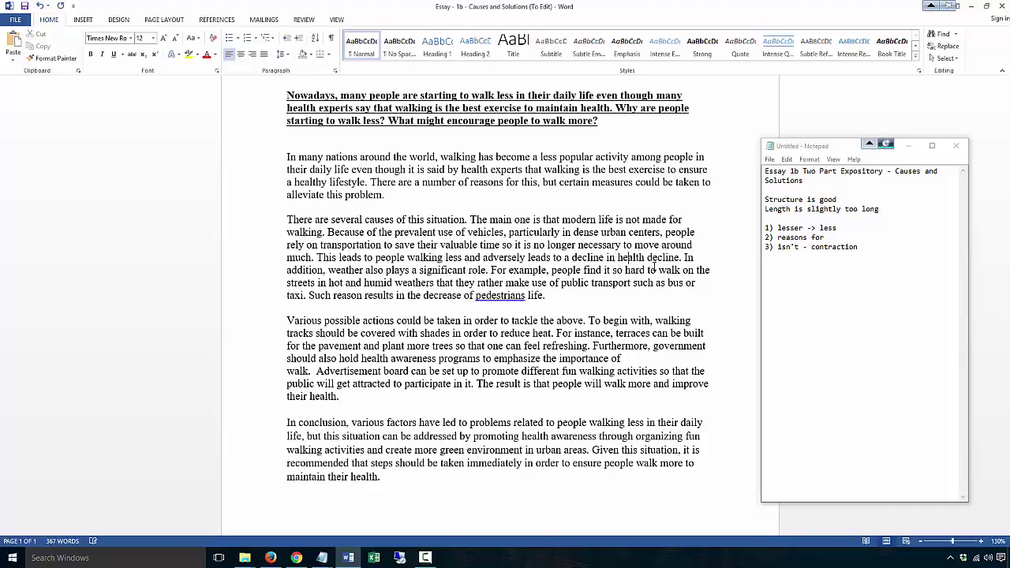
key(Delete)
key(Delete)
key(Delete)
key(Delete)
key(Delete)
key(Delete)
key(Delete)
key(Delete)
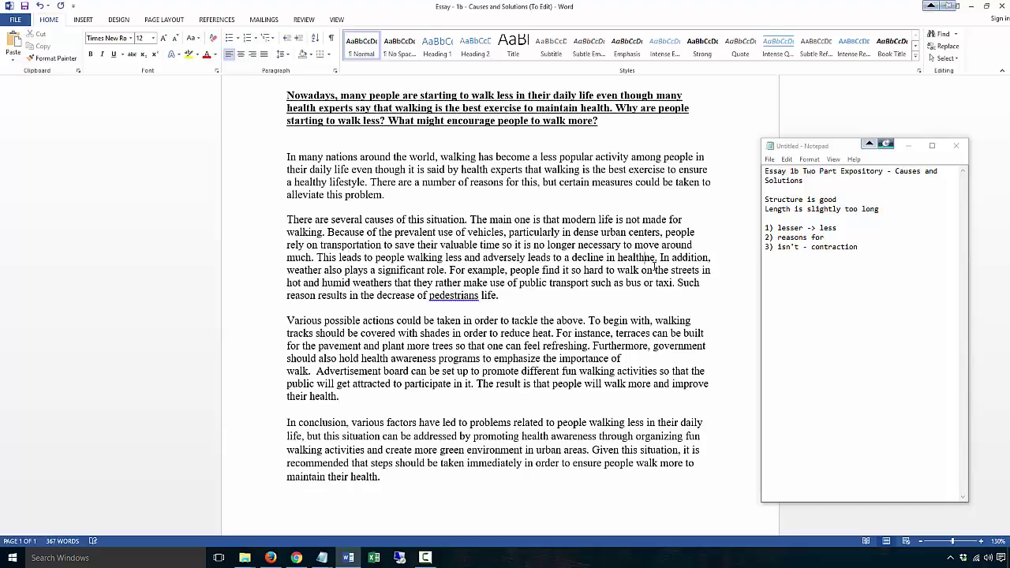
- Add the notes "4) walking less" and "5) a decline in health" in Notepad and start item 6
click(875, 245)
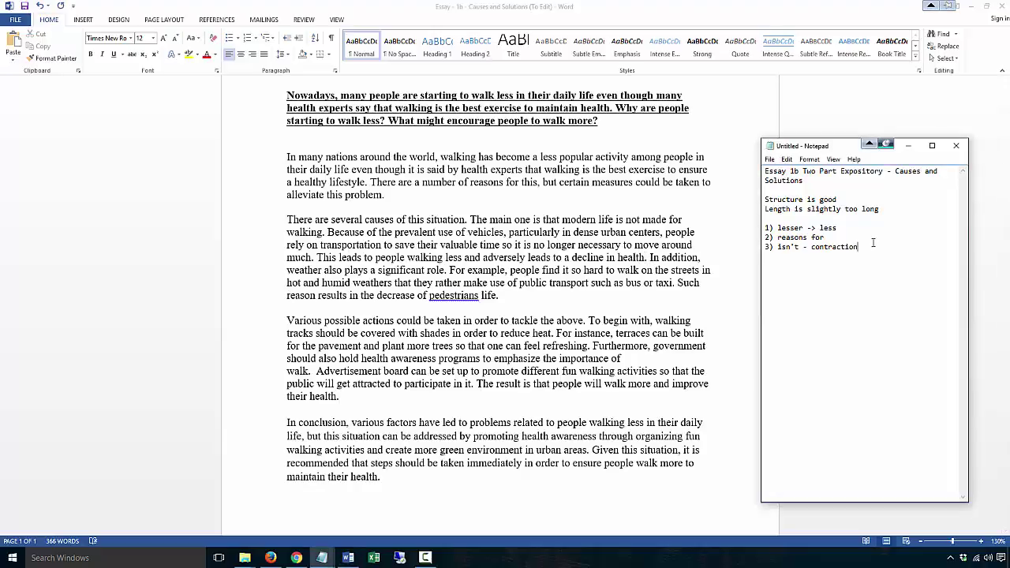
key(Return)
text(4) walking less)
key(Return)
text(5) decline in health)
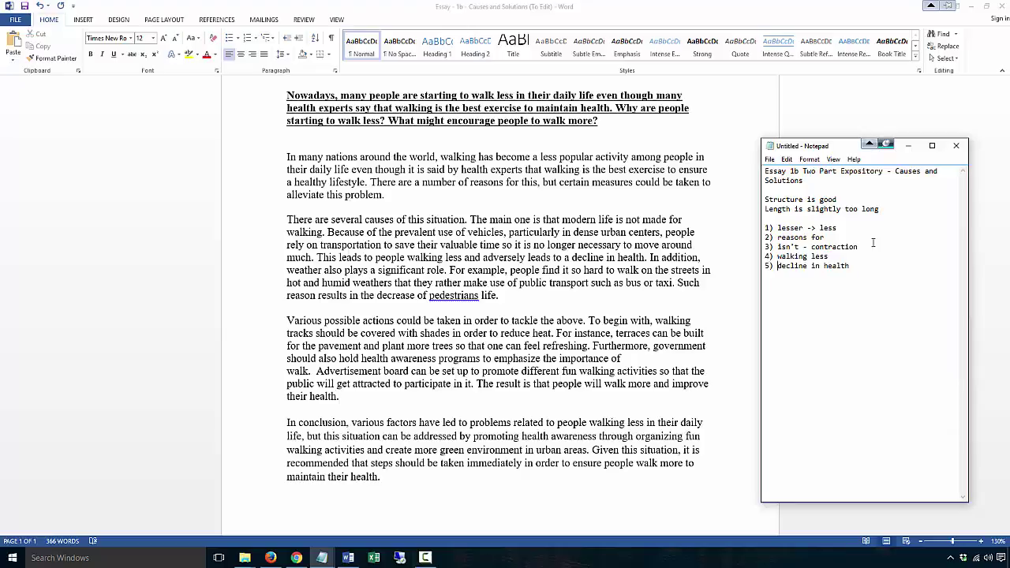
text(a)
key(End)
text(6))
- Look up "weather" in the Macmillan Dictionary in Chrome and highlight the noun's countability label
scroll(498, 260, down, 3)
click(286, 210)
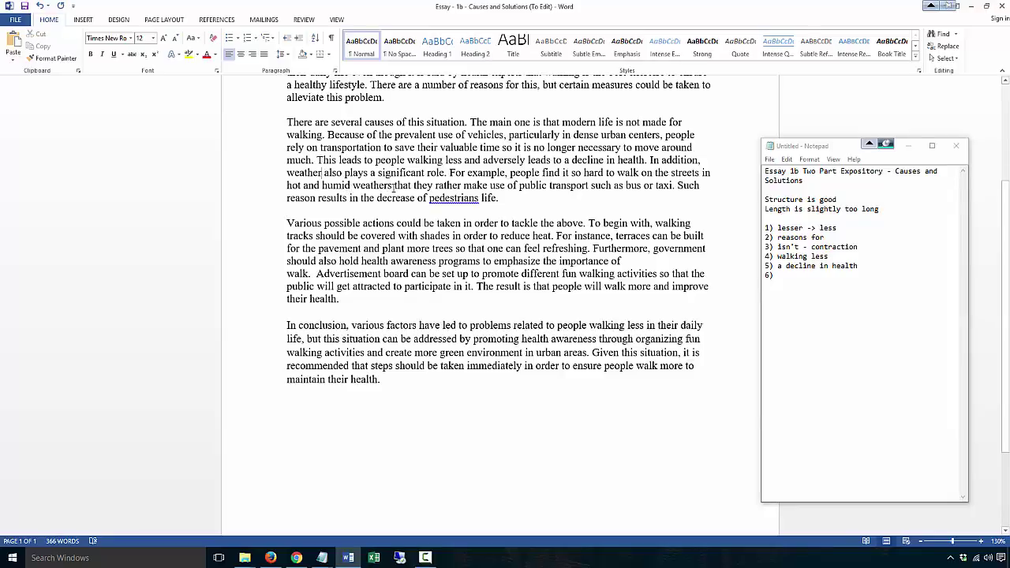
click(296, 558)
click(315, 76)
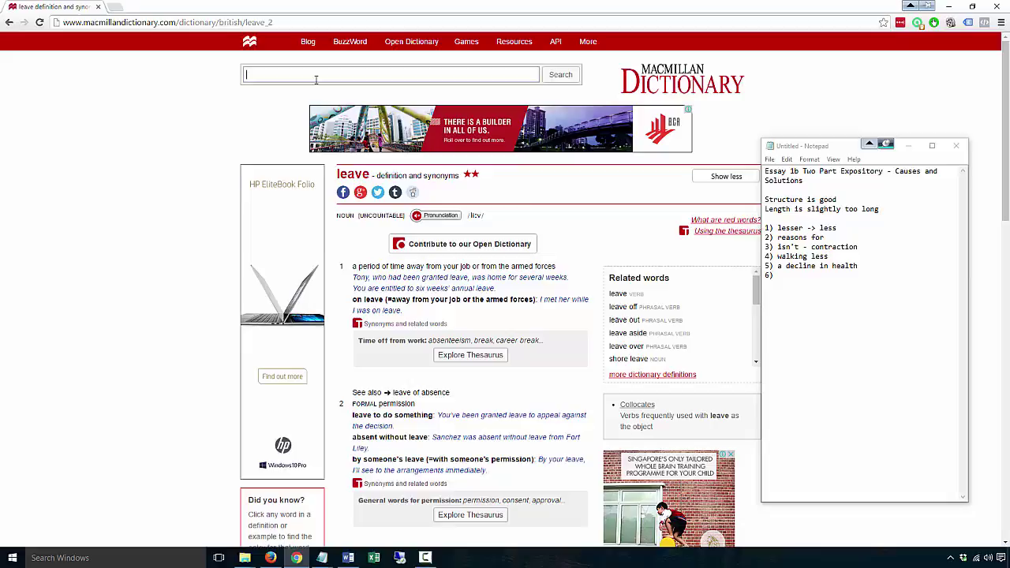
text(weather)
key(Return)
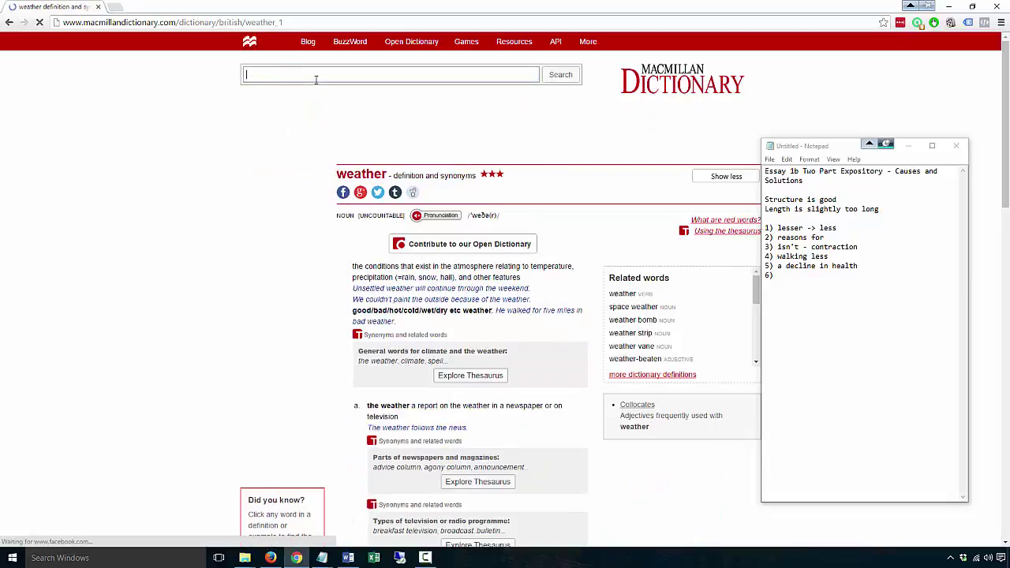
drag(360, 216, 386, 215)
- Change "weathers" to "weather" in the Word essay's second paragraph and record "weathers -> weather" as note 6 in Notepad
click(348, 558)
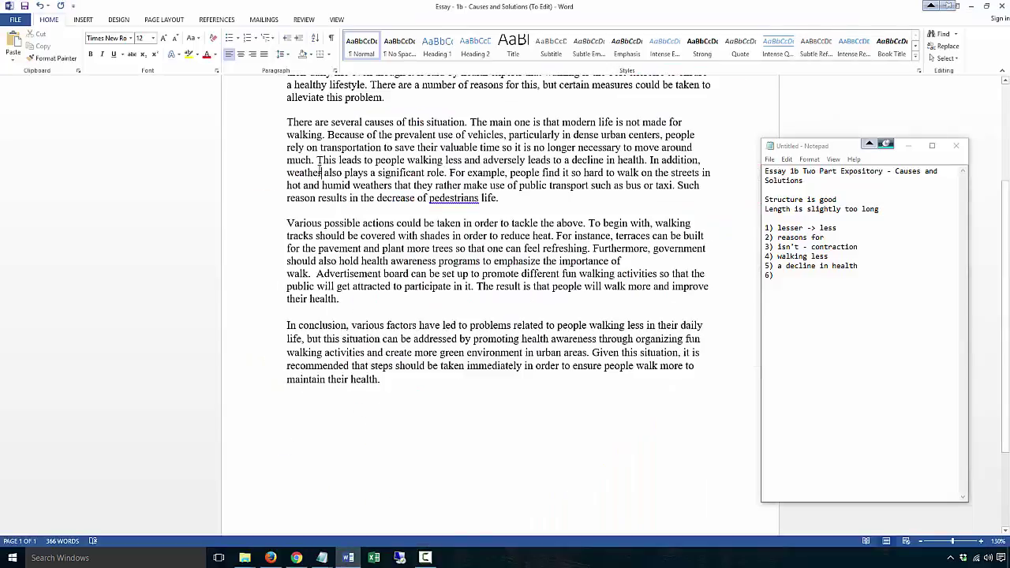
double_click(386, 183)
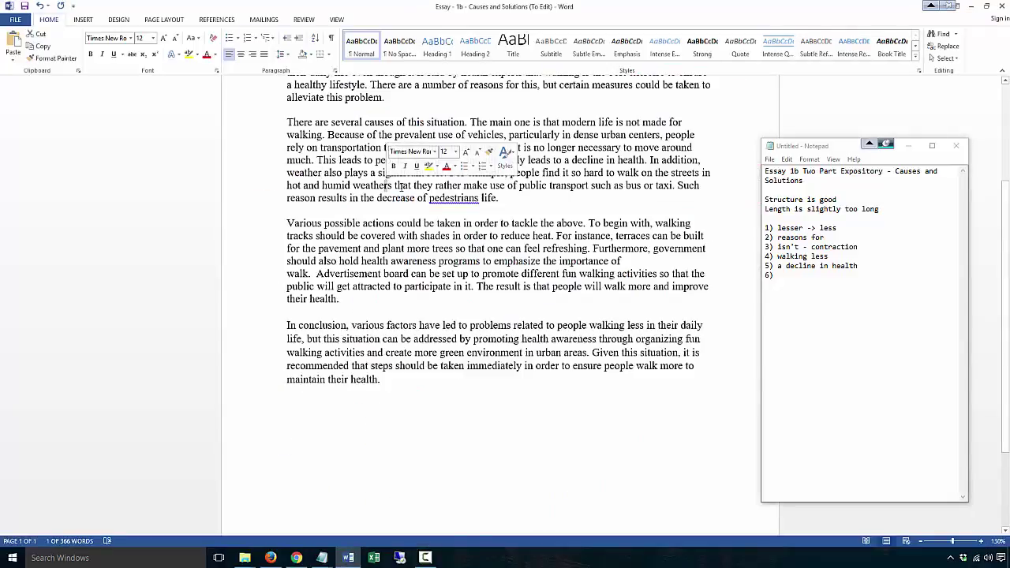
click(394, 185)
key(BackSpace)
click(827, 274)
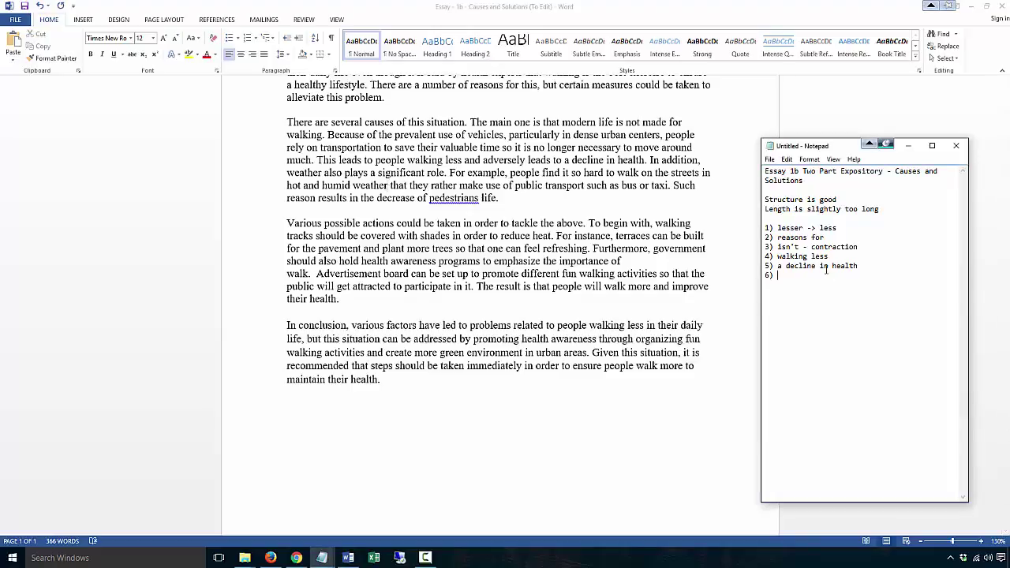
text(weathers -> weather)
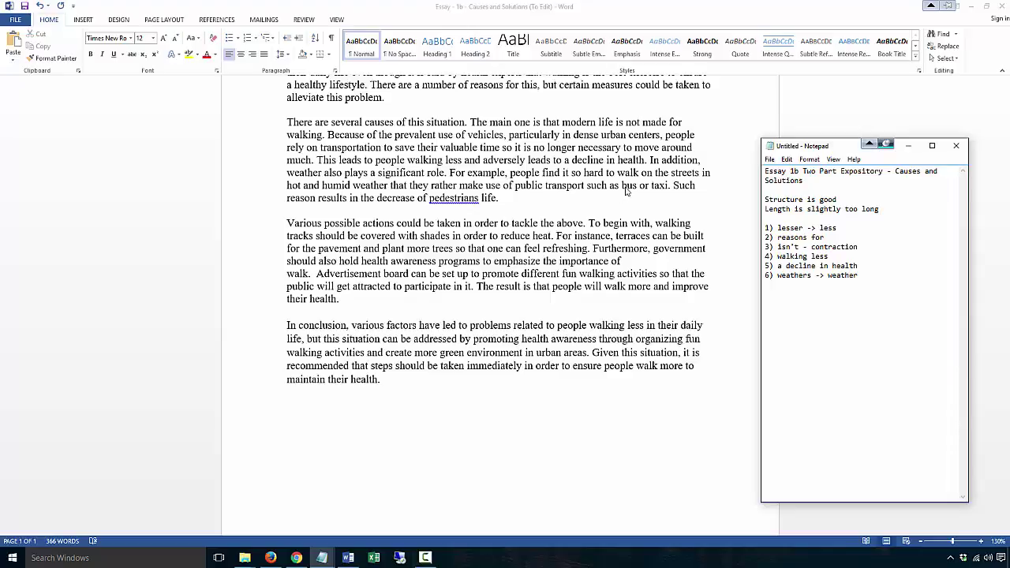
- Change "pedestrians life" to "pedestrian life" in the essay's second paragraph and highlight "decrease of pedestrian life" for review
click(627, 192)
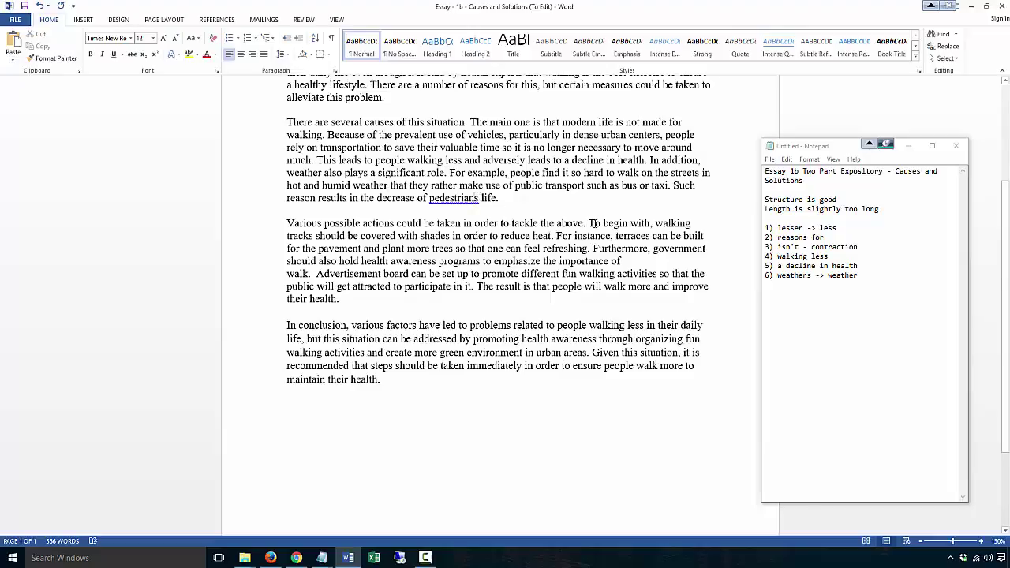
key(BackSpace)
scroll(441, 130, up, 3)
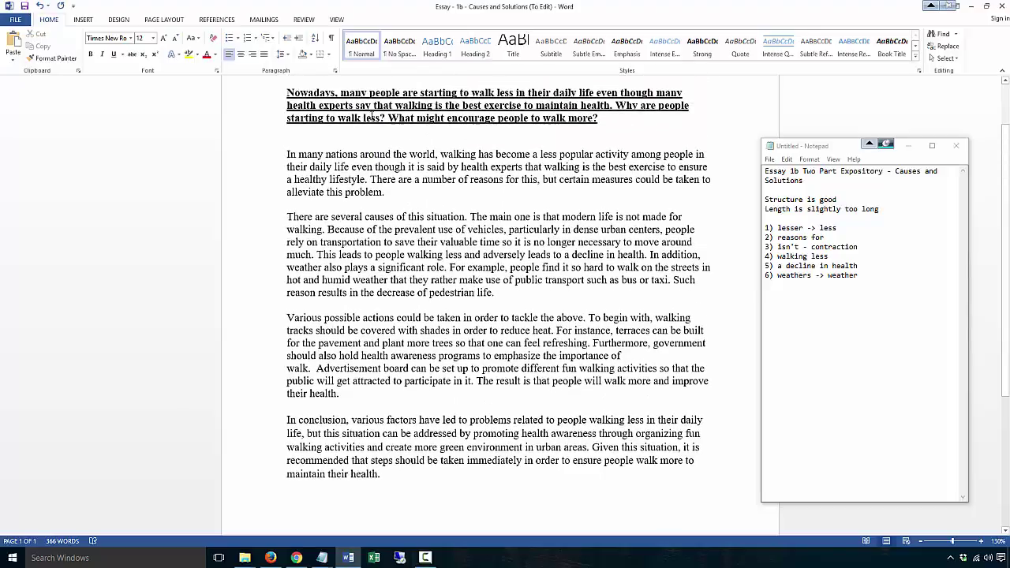
scroll(481, 221, down, 1)
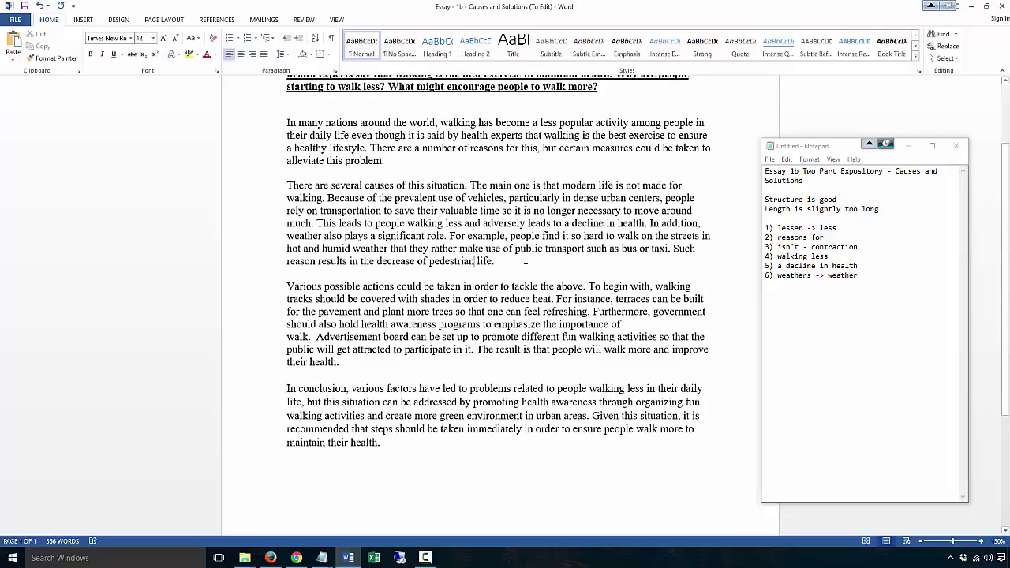
drag(501, 261, 399, 262)
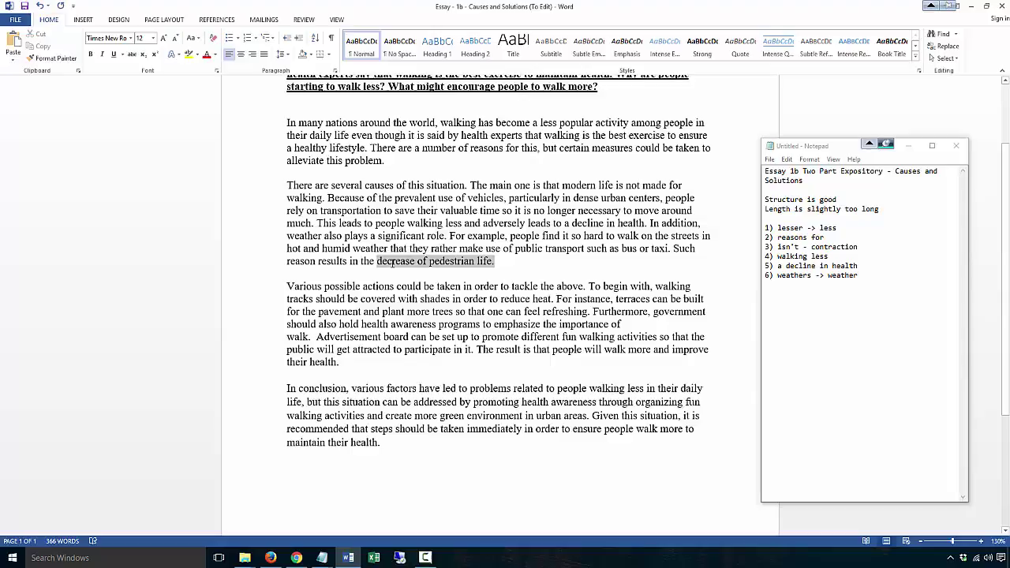
click(494, 263)
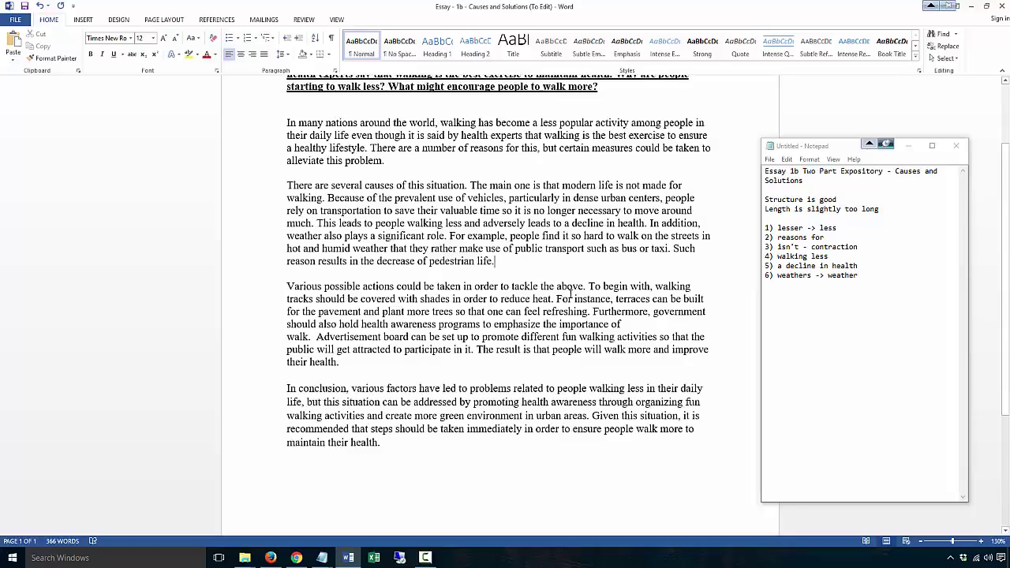
- Insert "the government could" before "plant more trees" in the third paragraph and add the Notepad note 7) no "imperative"
click(450, 303)
click(868, 276)
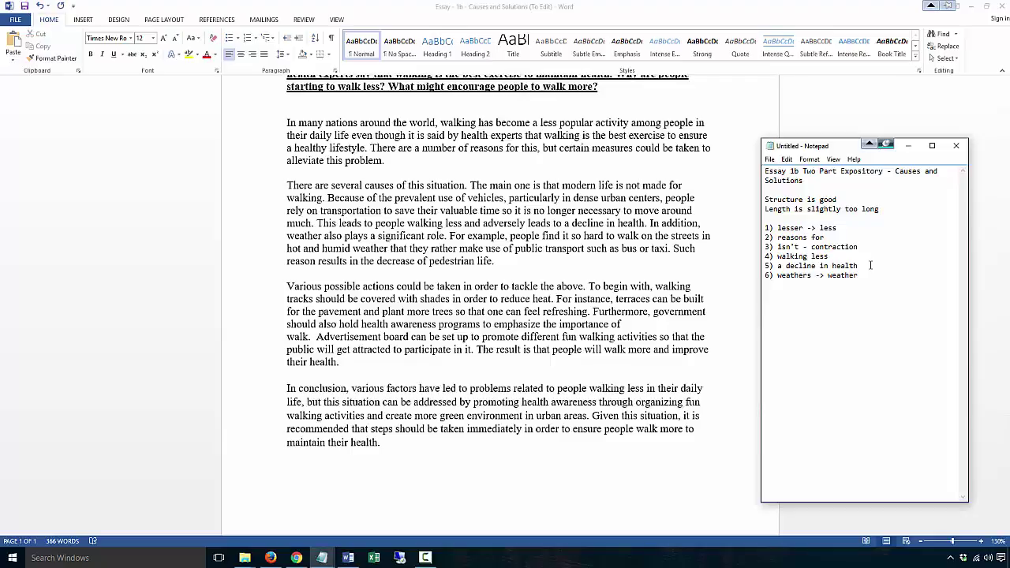
text(7))
click(382, 315)
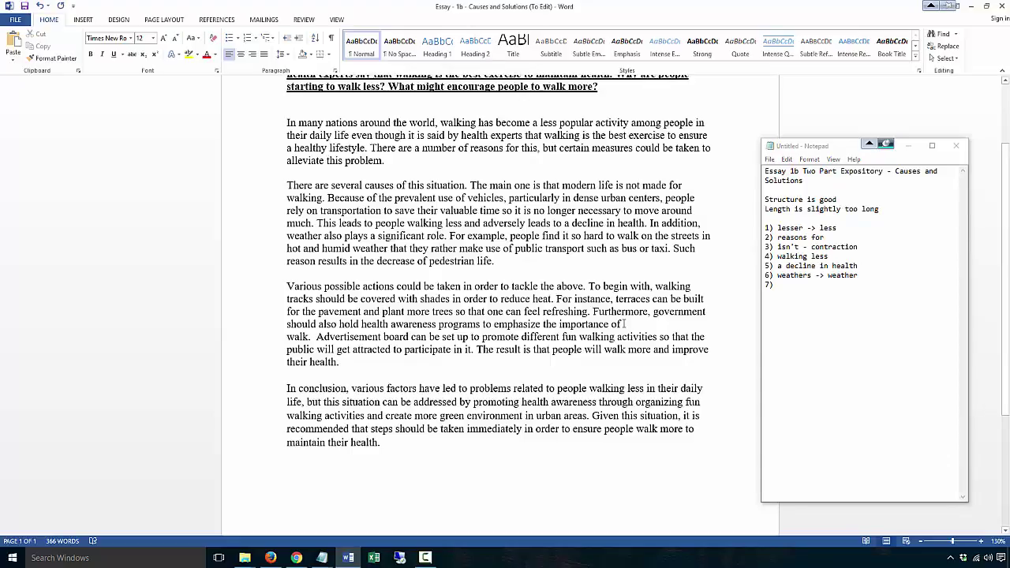
text(the government co)
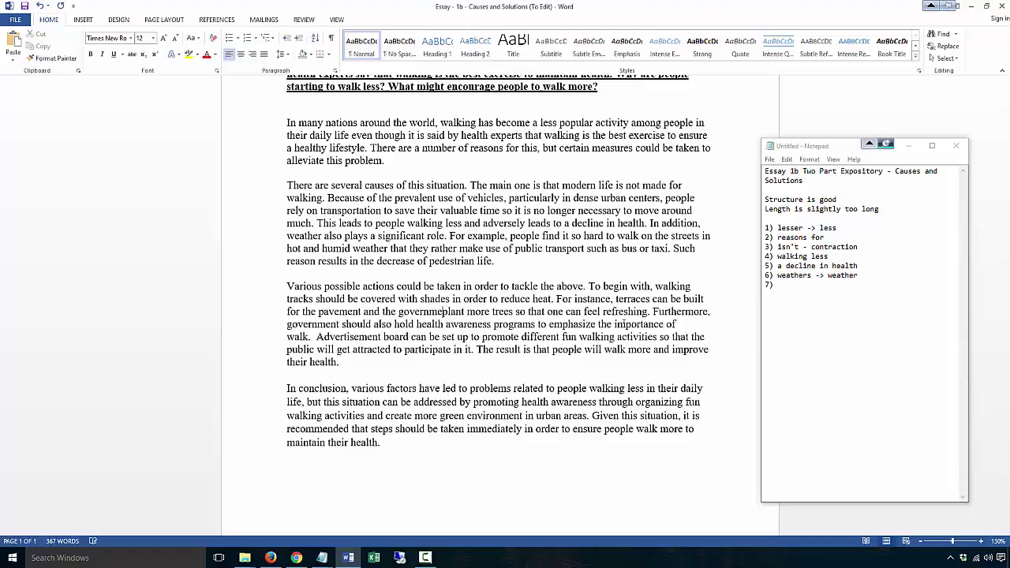
text(uld)
click(813, 287)
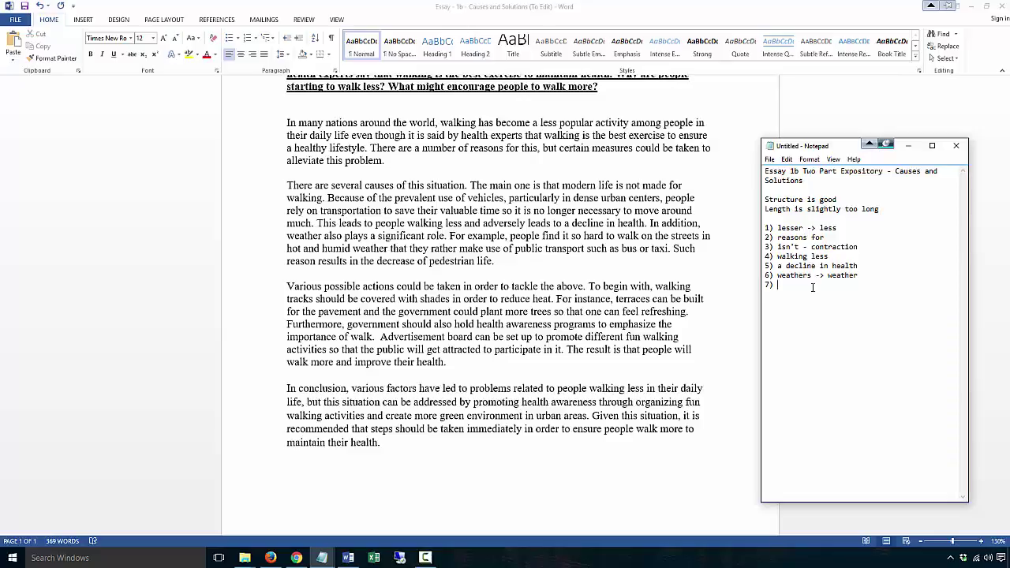
text(no "imperative")
text(Plant)
key(shift+Home)
text(The government could also plant)
drag(872, 304, 759, 306)
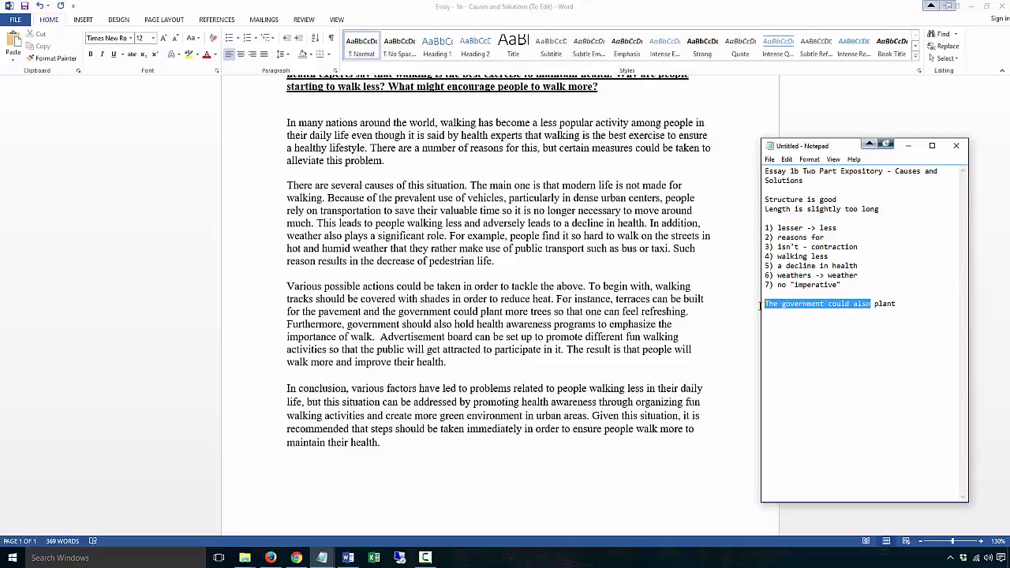
key(BackSpace)
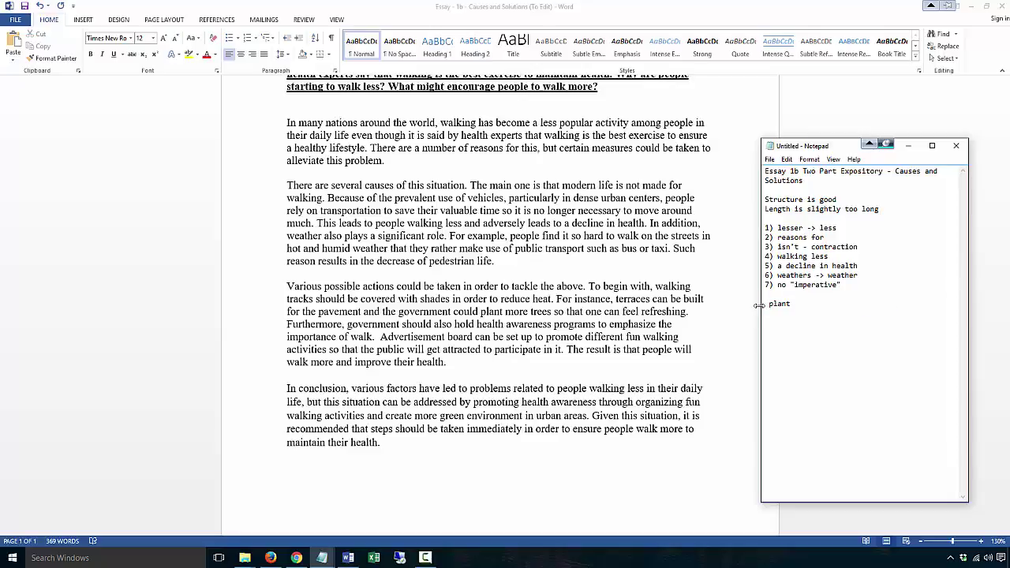
key(shift+End)
key(Delete)
- Add the note "8) refreshing - refreshed" in Notepad and change "refreshing" to "refreshed" in the essay's third paragraph
click(481, 311)
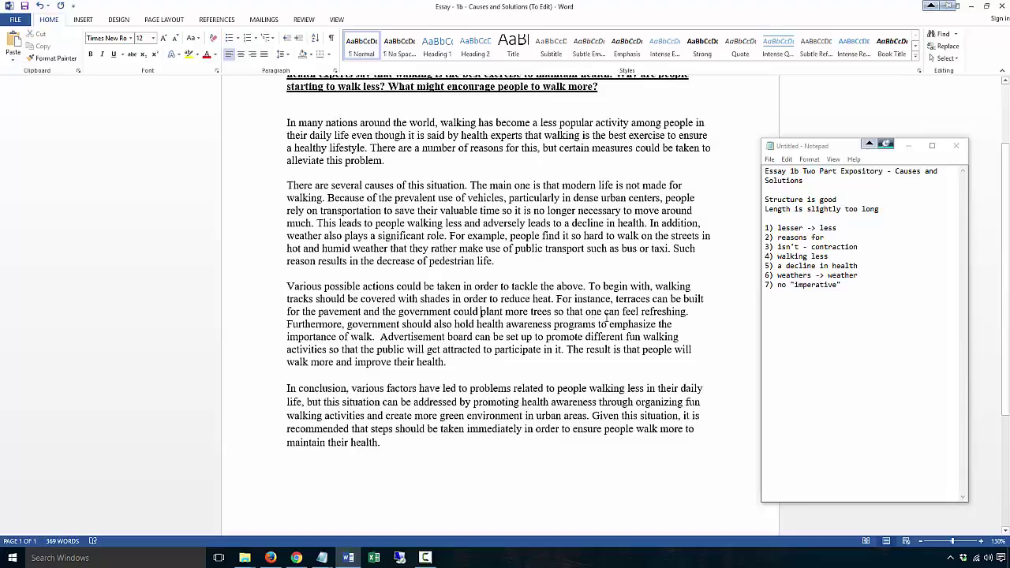
click(870, 285)
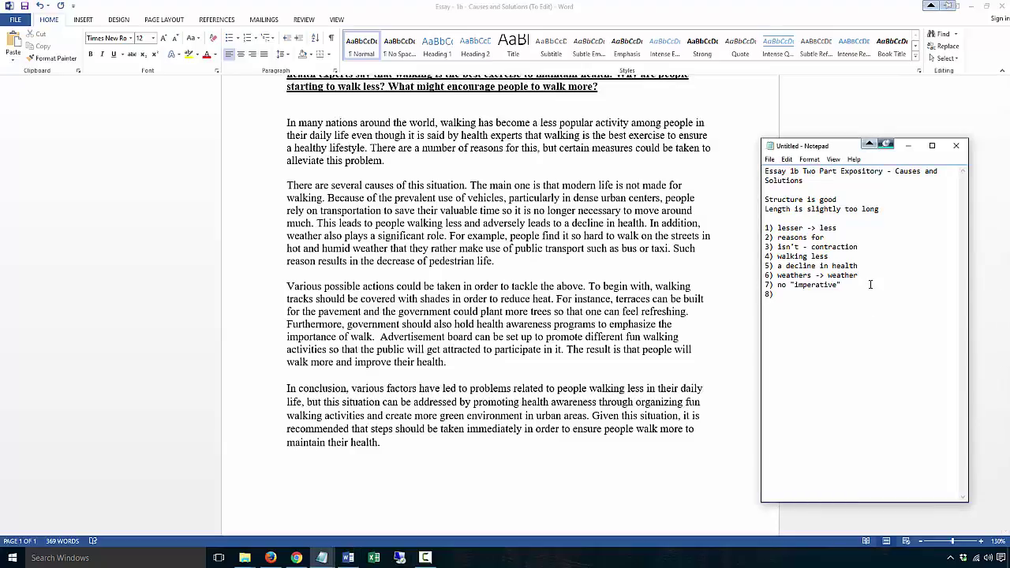
text(8) refreshing - refreshed)
click(675, 313)
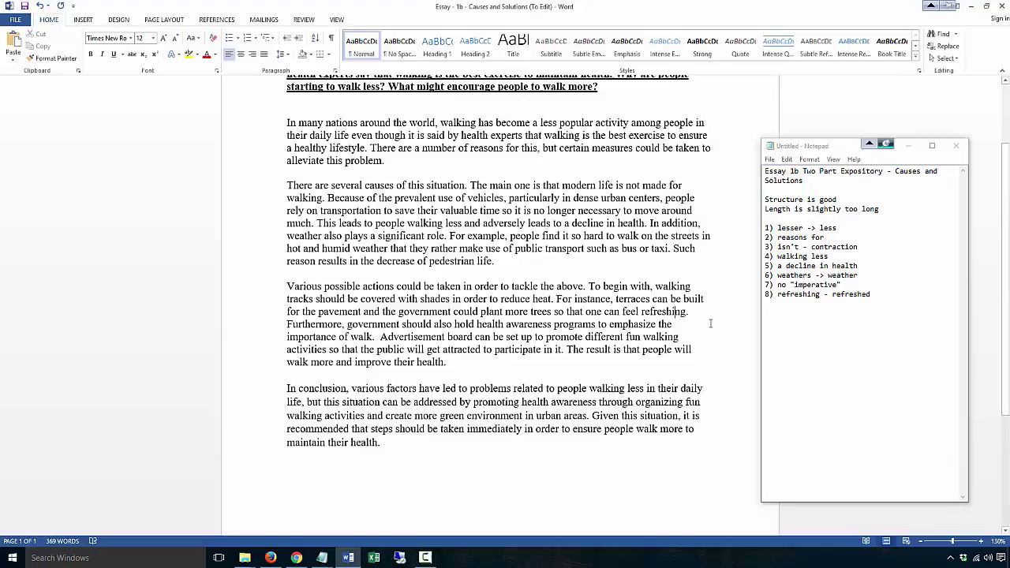
key(Delete)
key(Delete)
key(Delete)
text(ed)
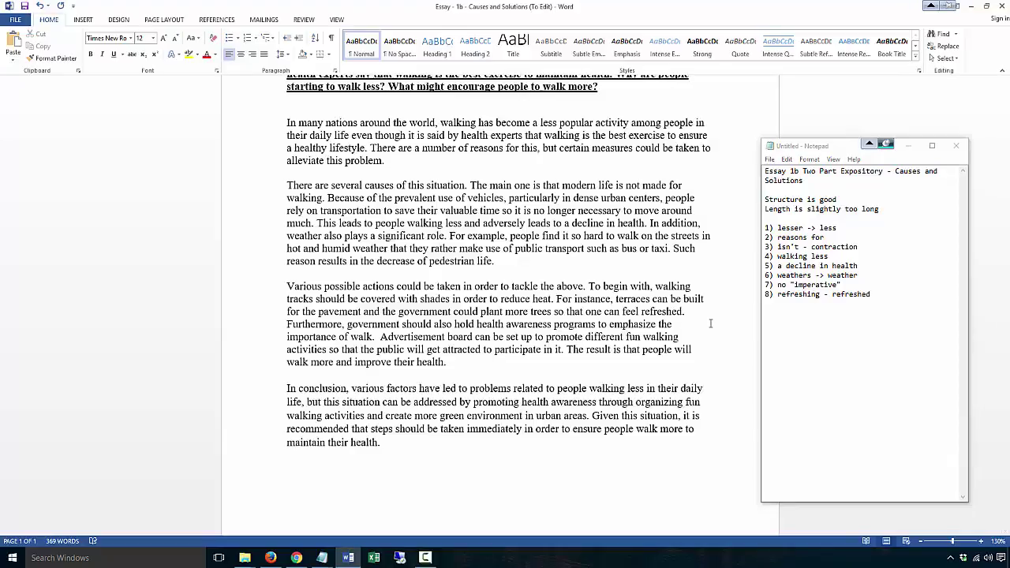
- Insert "the" before "government" in the "Furthermore" sentence of the essay and add the note "9) the government" in Notepad
click(347, 325)
text(the)
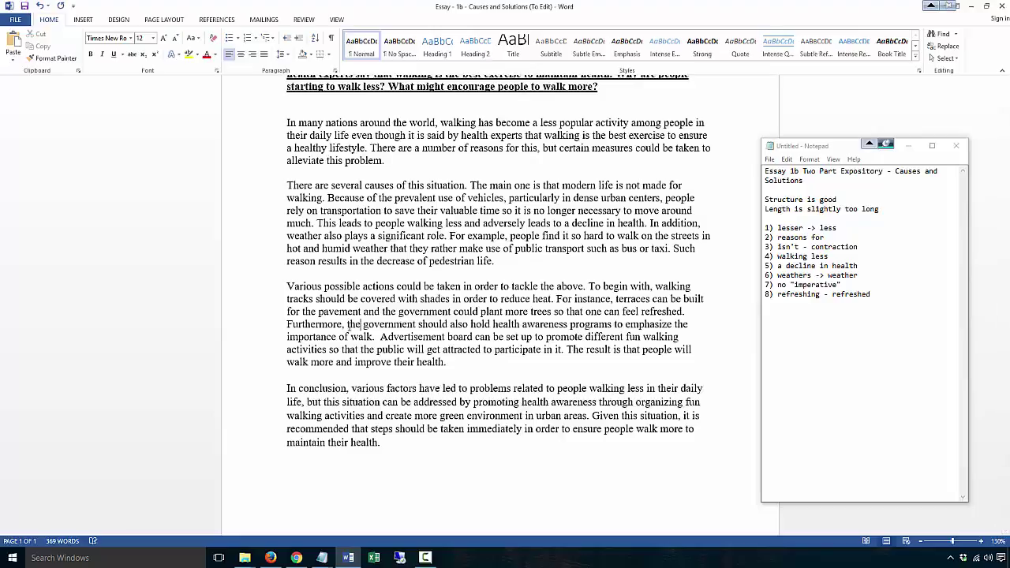
drag(364, 313, 480, 313)
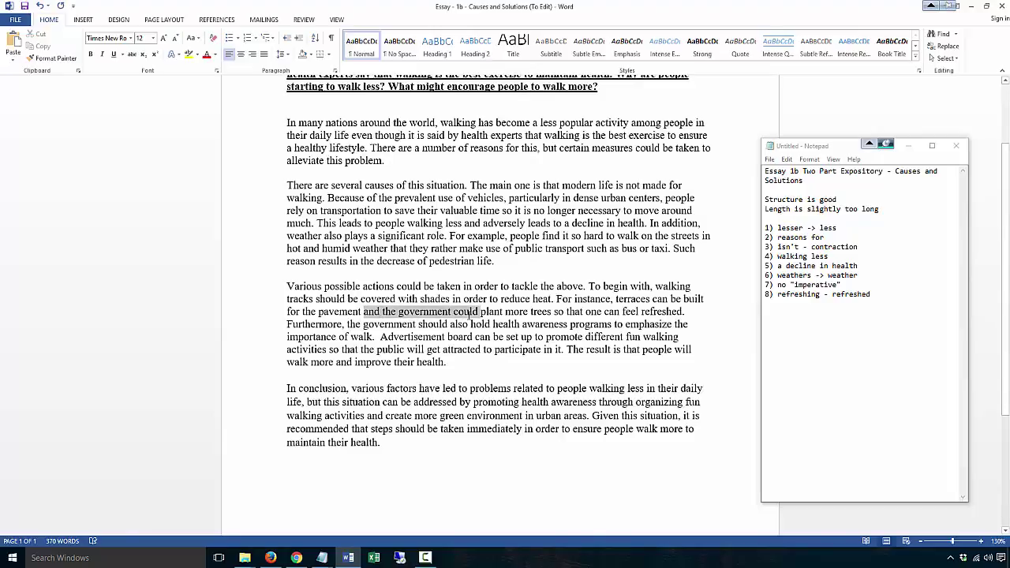
click(880, 297)
key(Return)
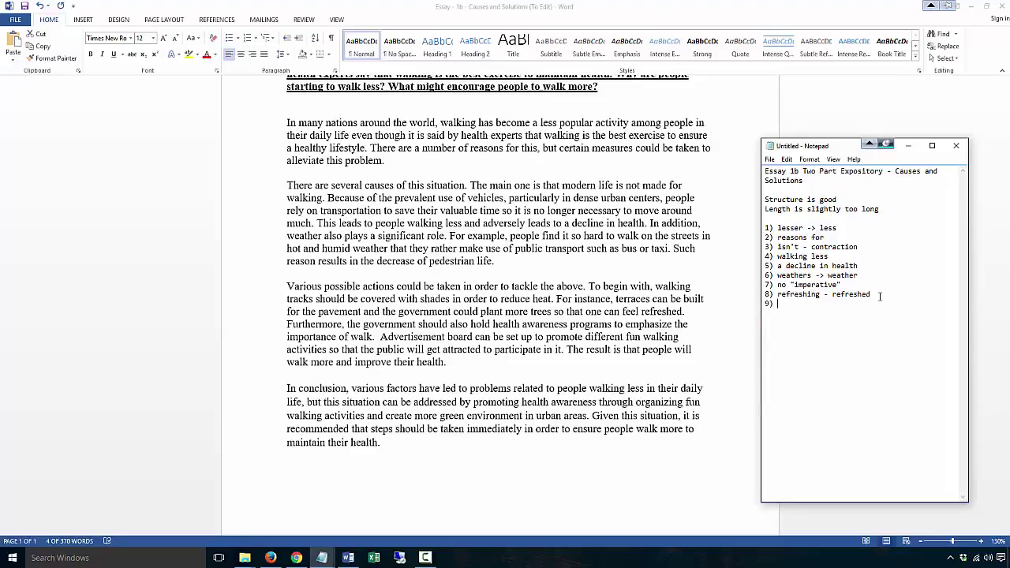
text(9) the gvoer)
key(BackSpace)
key(BackSpace)
key(BackSpace)
text(overnment)
- Change "importance of walk" to "importance of walking" in the third paragraph and add the note "10) walking" in Notepad
click(368, 339)
click(372, 338)
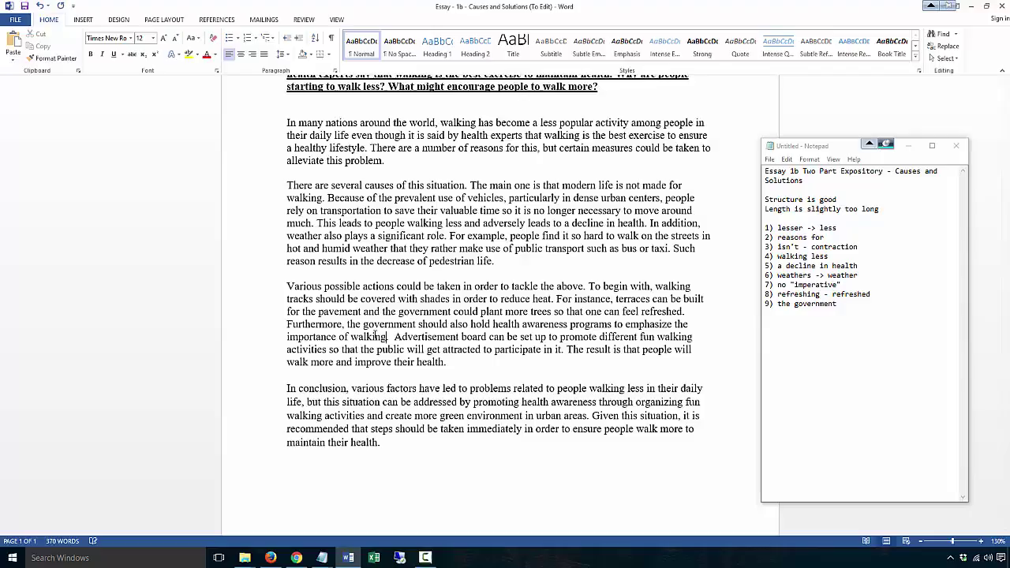
click(805, 318)
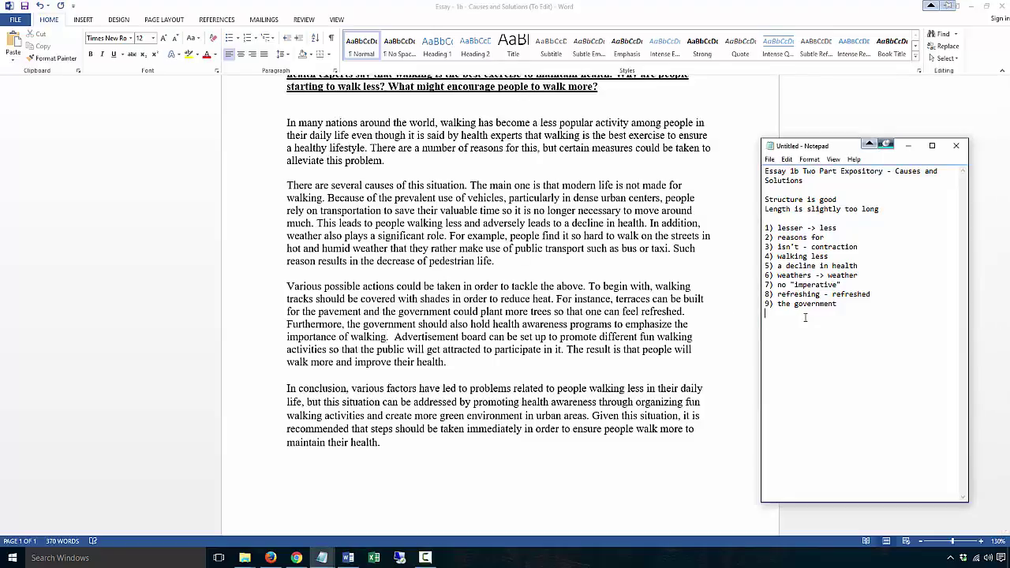
text(10) walking)
- Make "Advertisement board" plural in the third paragraph and add the note "11) boards" in Notepad
click(478, 357)
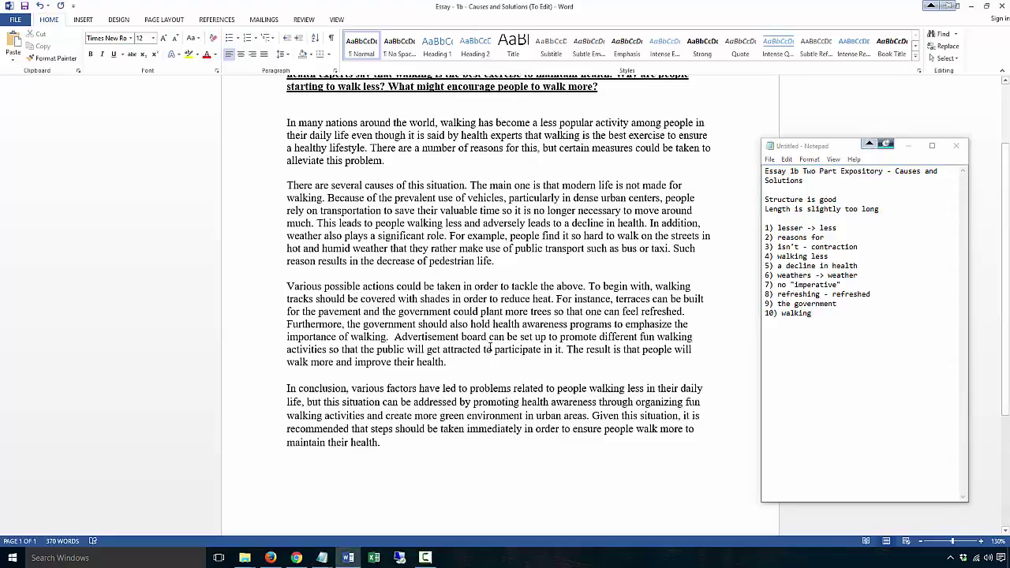
text(s)
click(840, 313)
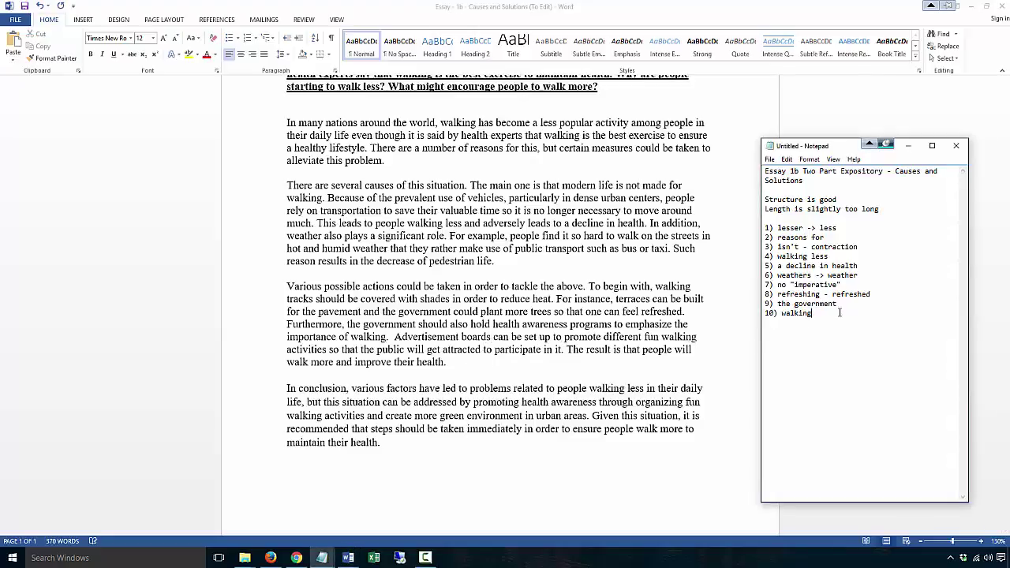
text(11) baordes)
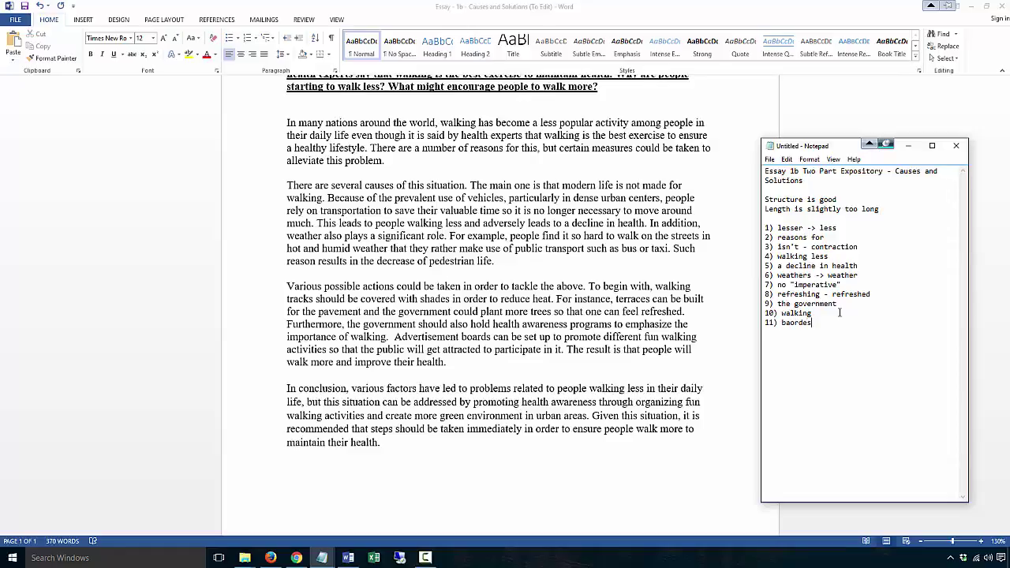
key(BackSpace)
key(BackSpace)
key(BackSpace)
text(oards)
- Change "create" to "creating" in the essay's concluding paragraph and add the note "12) creating" in Notepad
double_click(662, 402)
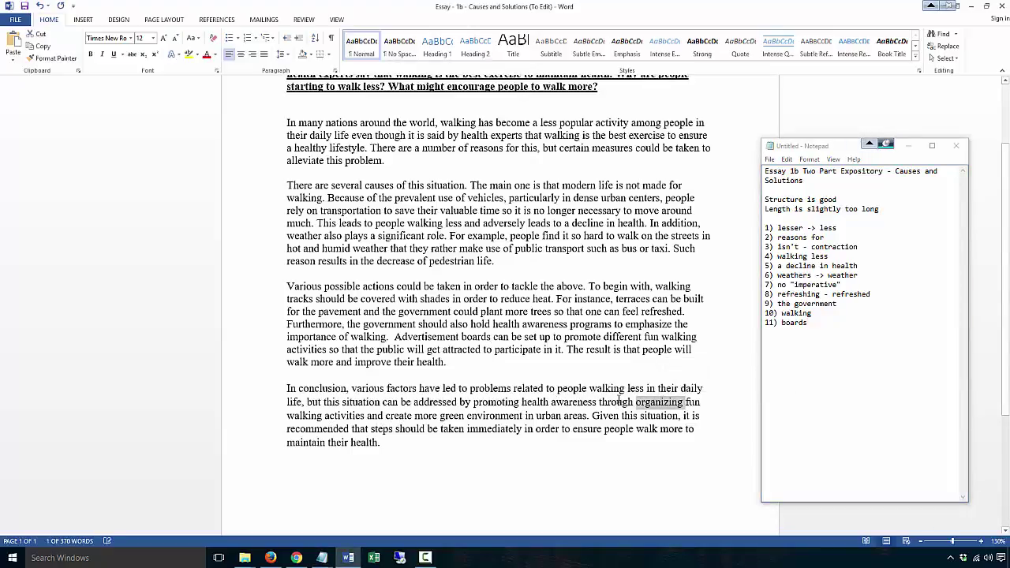
click(661, 403)
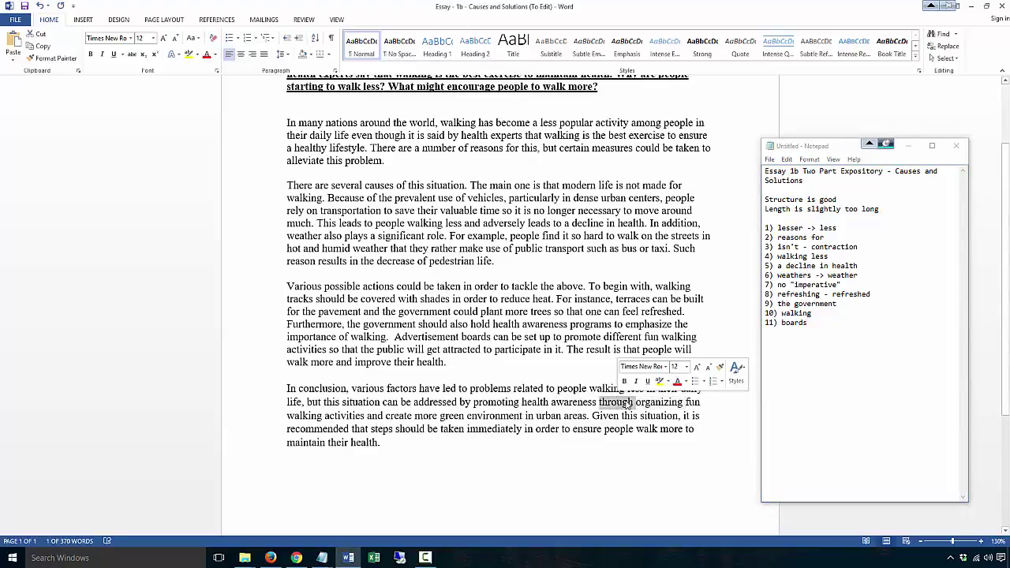
click(416, 416)
key(BackSpace)
text(ing)
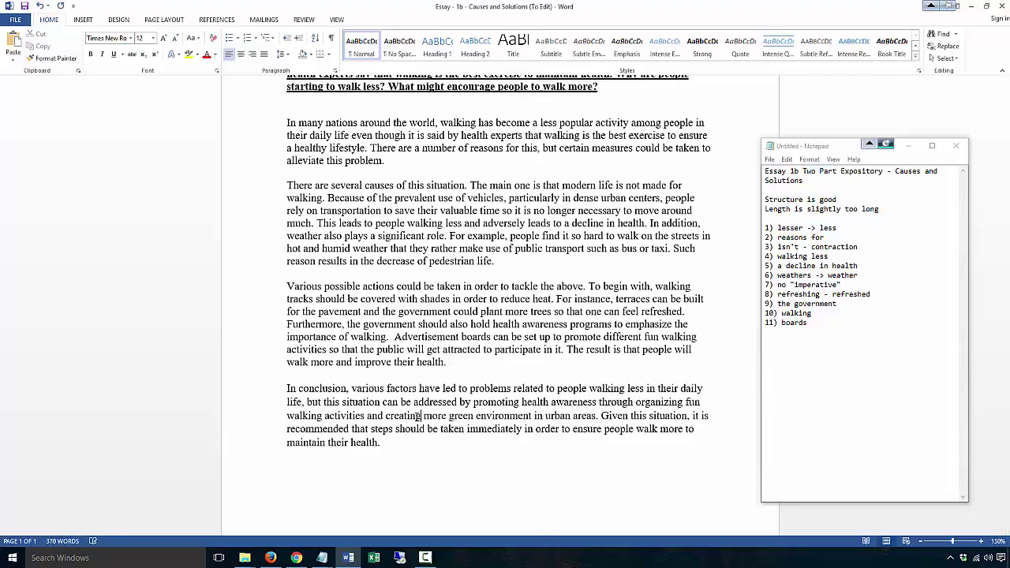
click(820, 324)
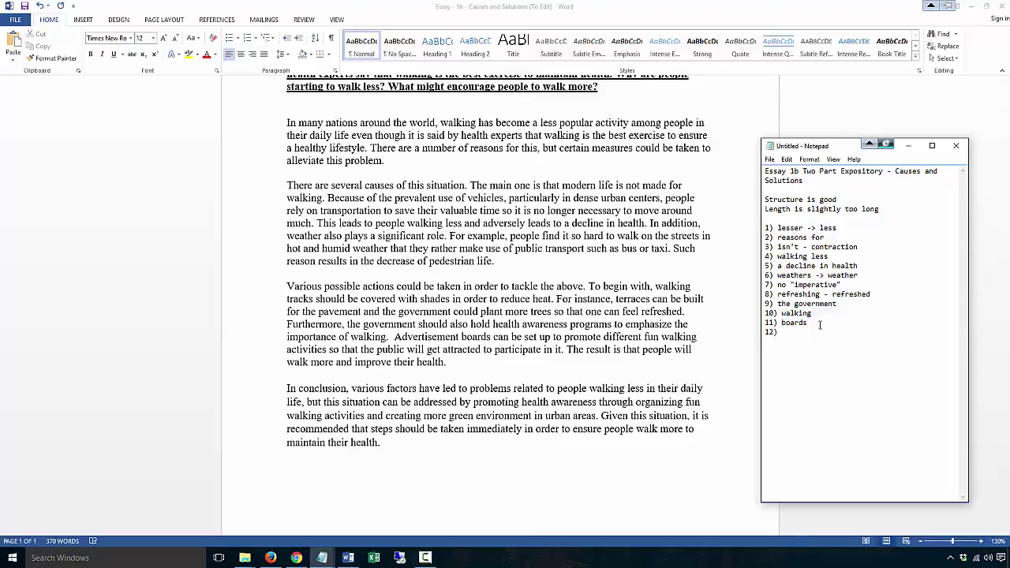
text(12) creating)
- Review the numbered corrections in Notepad and check the word count of the essay's four paragraphs, excluding the question, in Word
scroll(447, 422, up, 2)
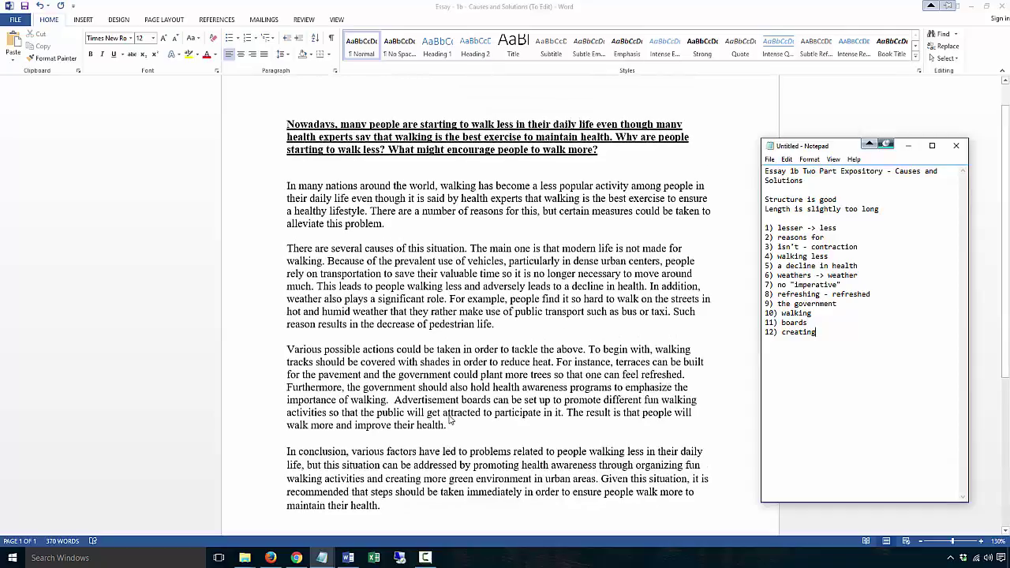
scroll(450, 421, down, 1)
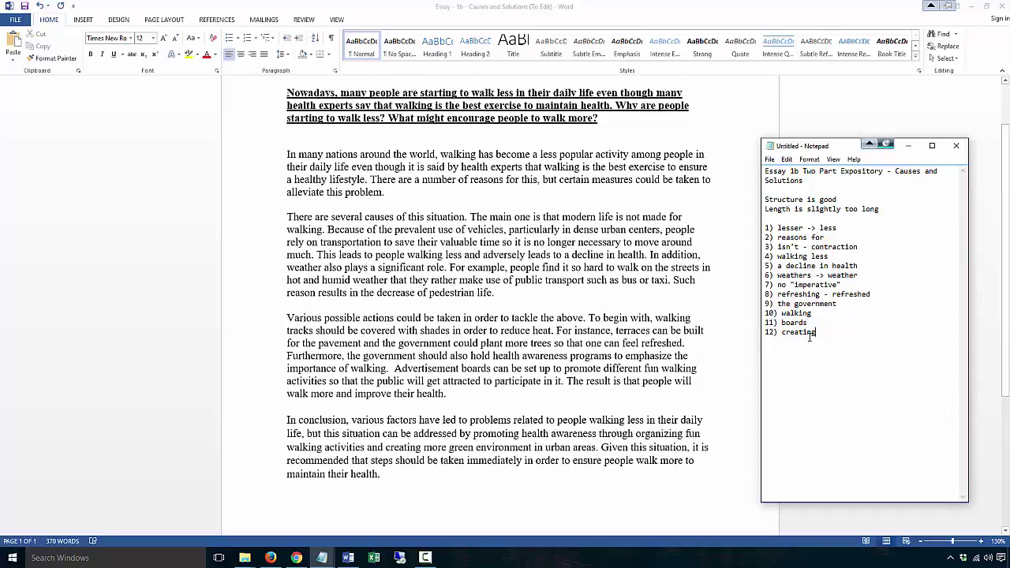
drag(818, 333, 767, 246)
click(387, 475)
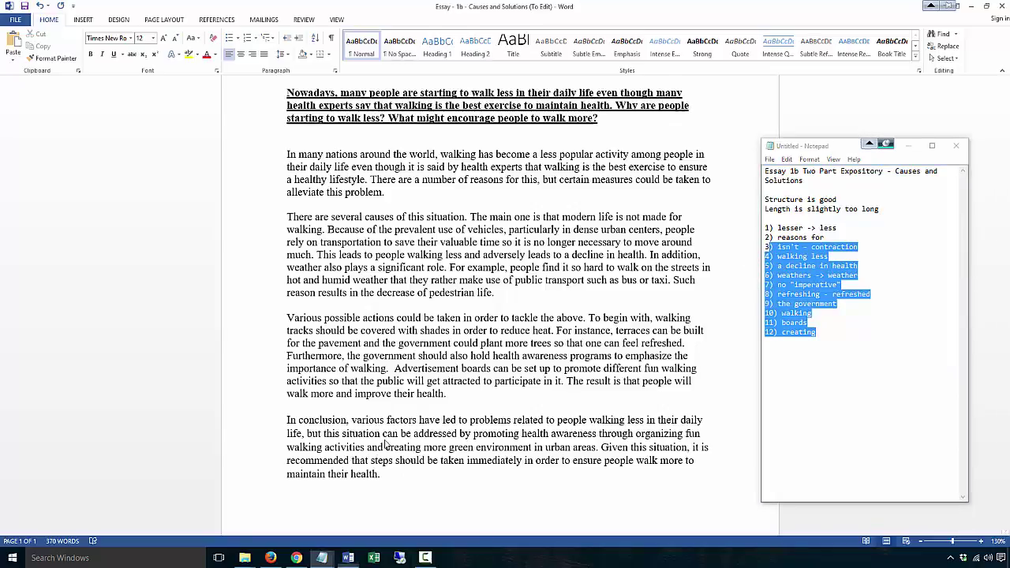
mouse_move(387, 475)
mouse_down()
mouse_move(269, 347)
mouse_move(273, 154)
mouse_up()
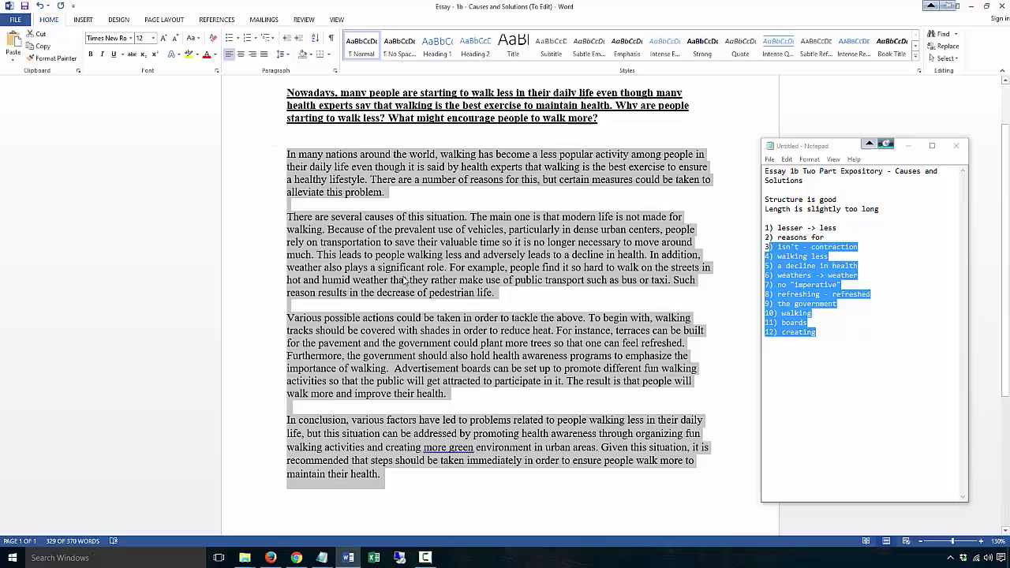
click(474, 341)
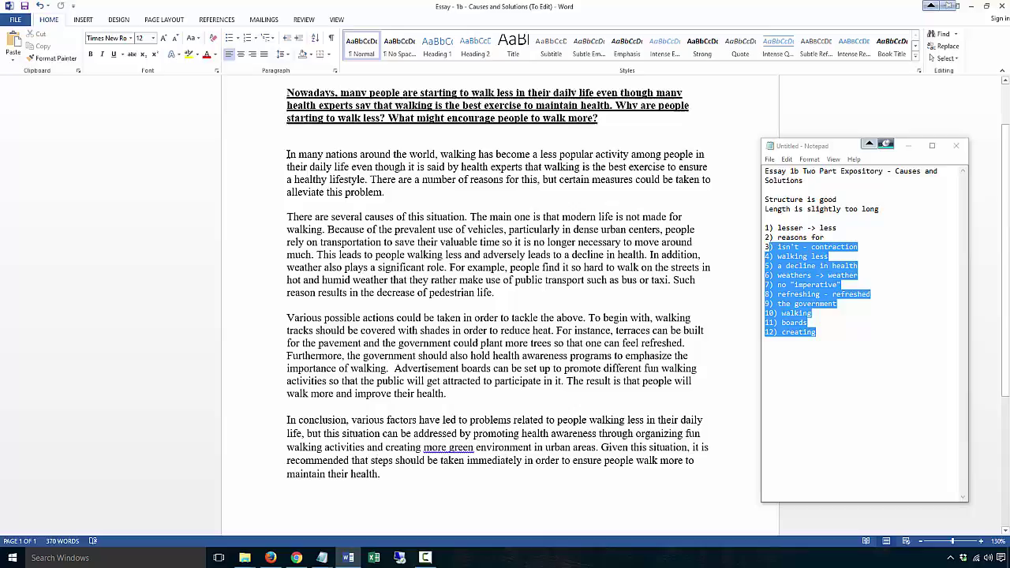
mouse_move(287, 155)
mouse_down()
mouse_move(292, 407)
mouse_move(379, 483)
mouse_move(490, 474)
mouse_up()
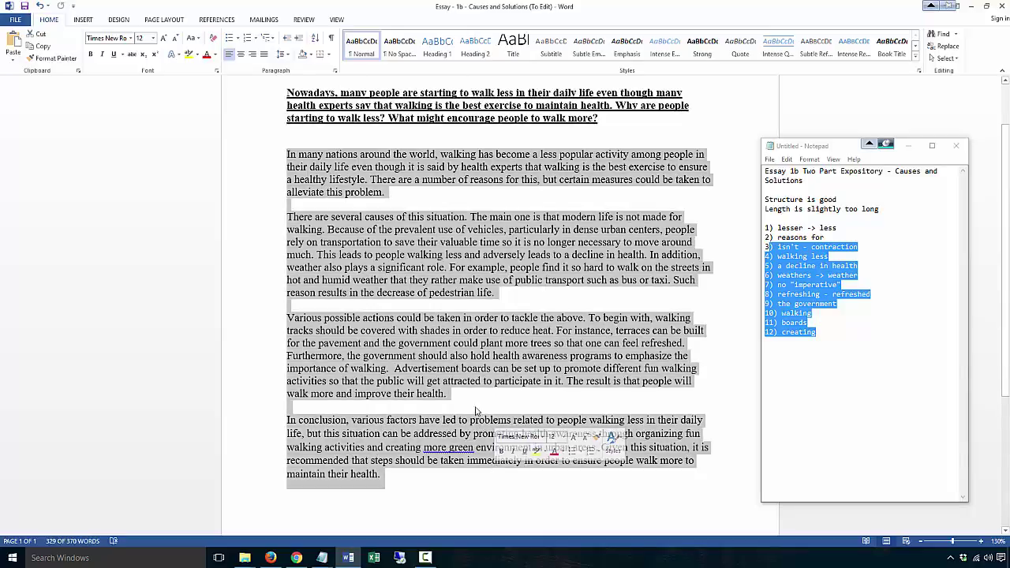
click(388, 475)
mouse_move(389, 475)
mouse_down()
mouse_move(290, 288)
mouse_move(285, 152)
mouse_up()
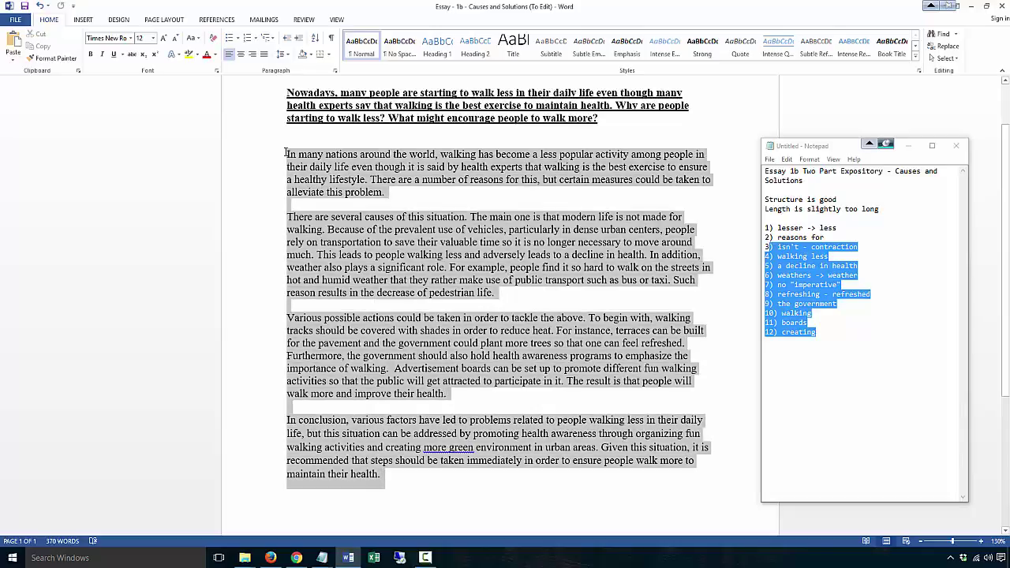
click(392, 192)
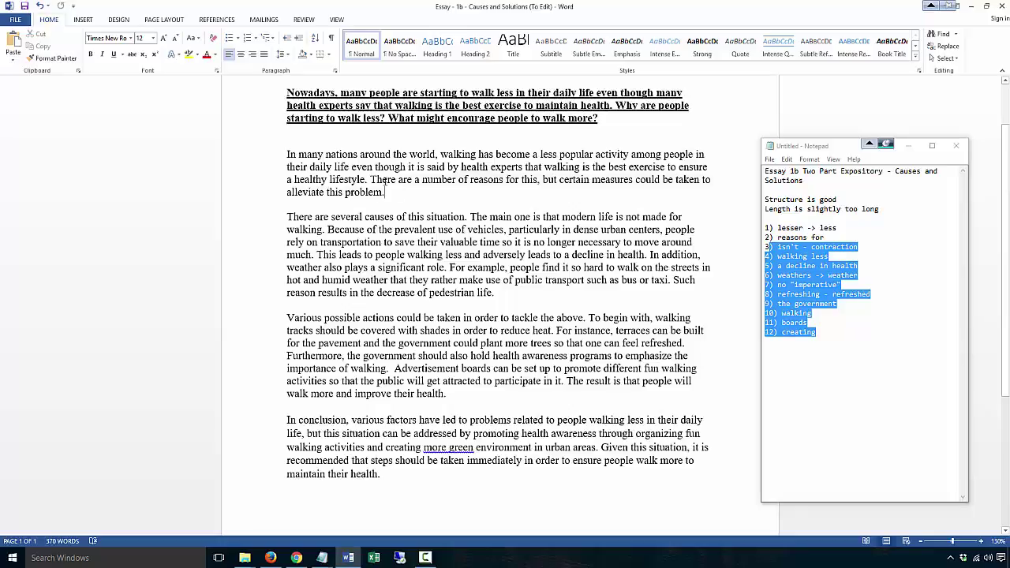
- Examine the introduction and the linking phrases "To begin with", "Furthermore", "In addition" and "The main one", and look over the whole essay body
triple_click(385, 180)
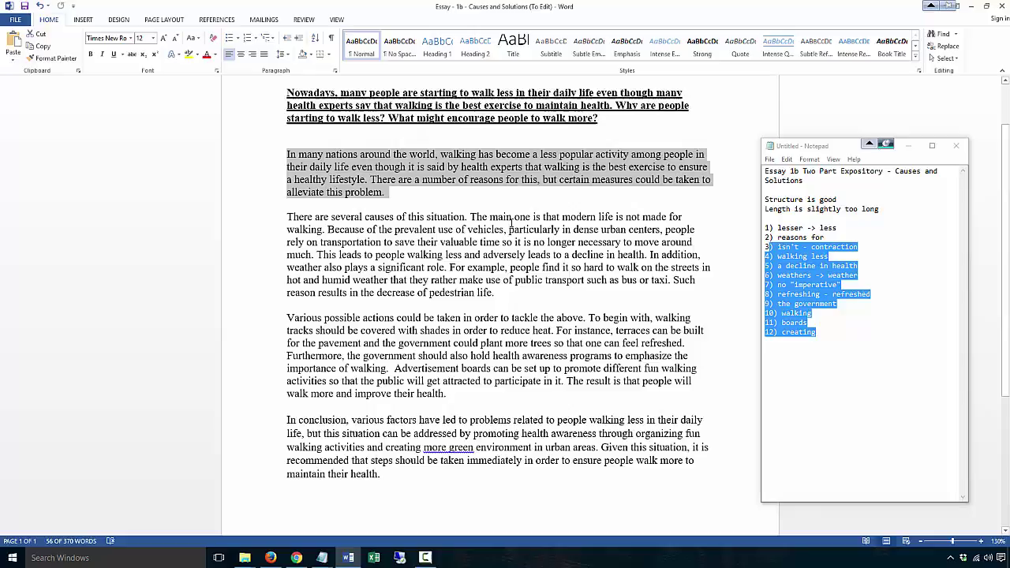
click(497, 367)
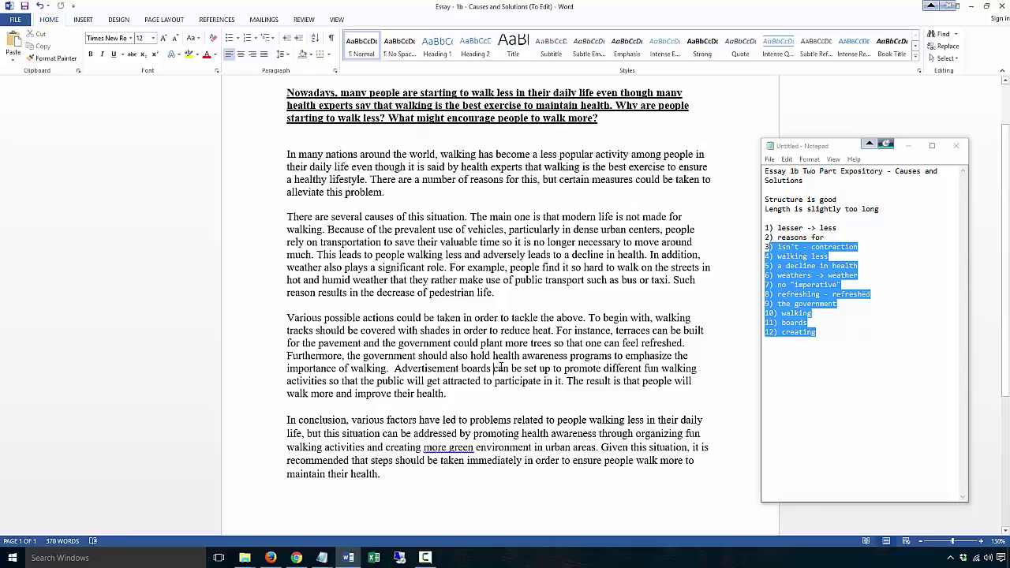
drag(591, 318, 651, 318)
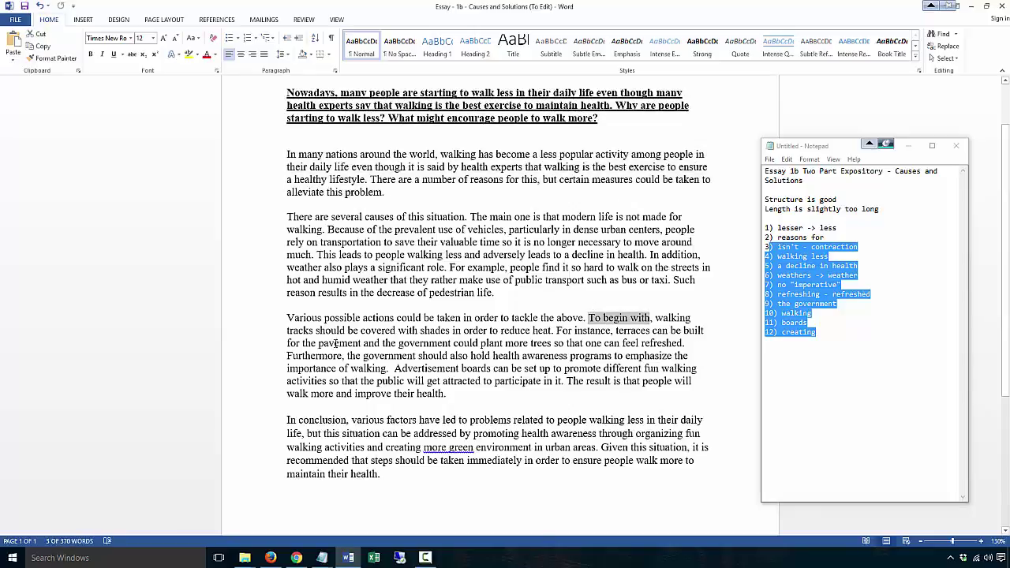
drag(344, 356, 289, 356)
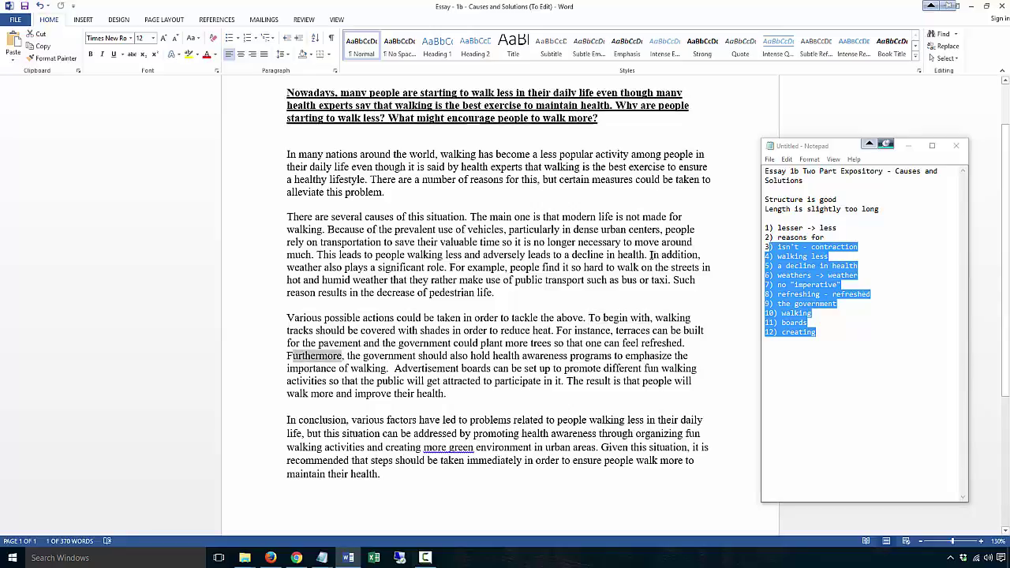
drag(651, 256, 699, 256)
drag(471, 217, 531, 219)
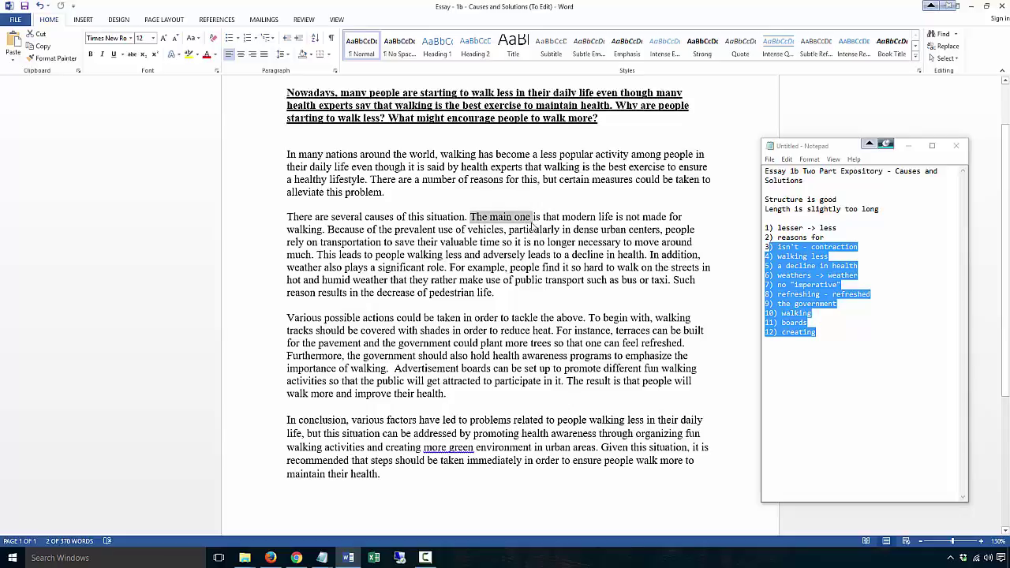
click(479, 383)
drag(411, 483, 287, 155)
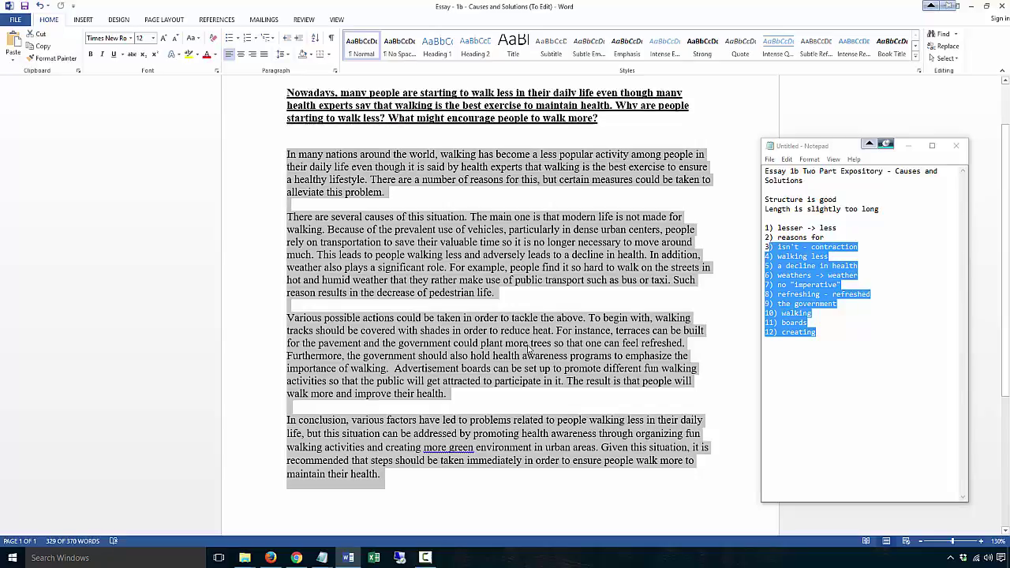
click(552, 305)
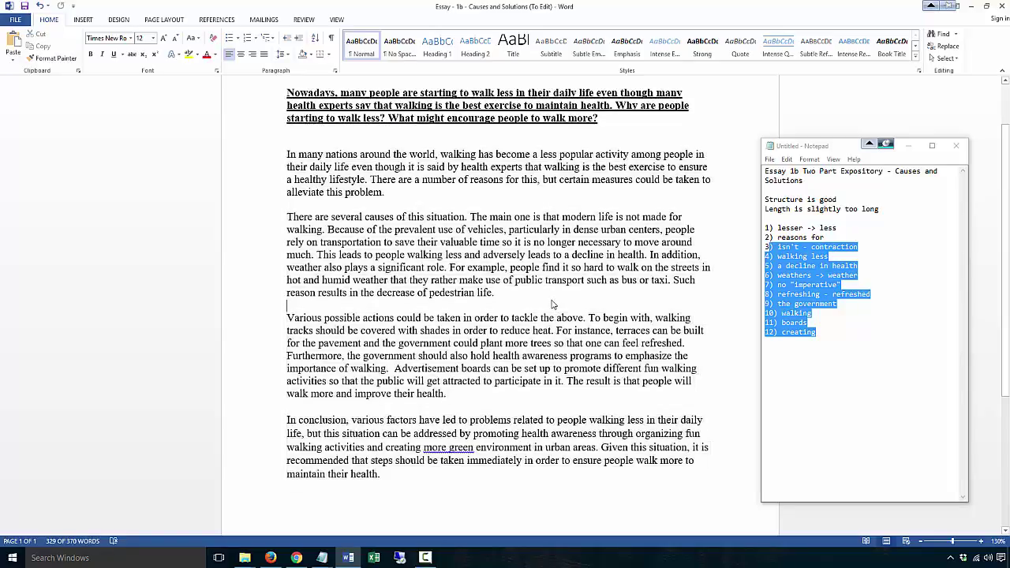
key(alt+Tab)
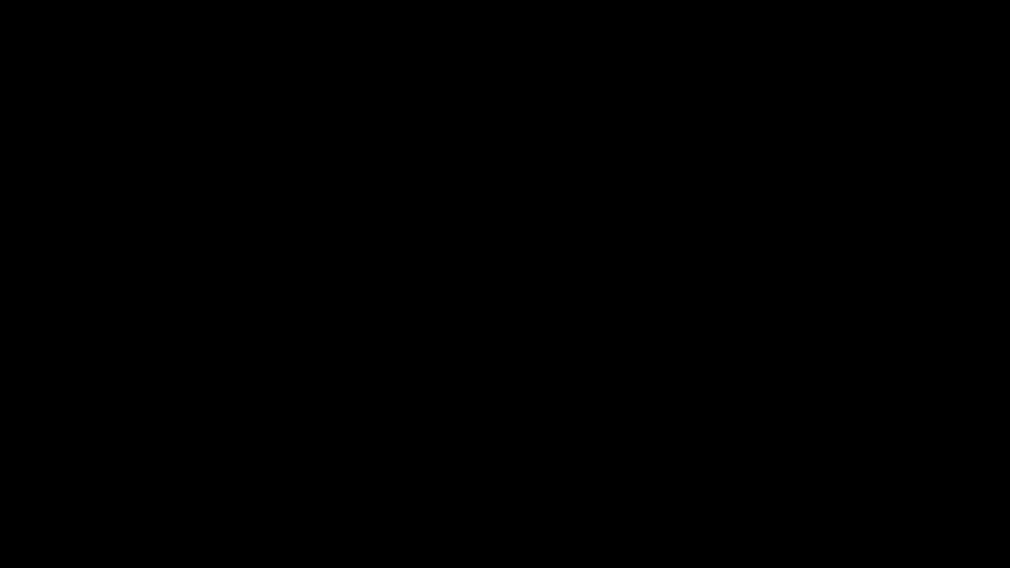